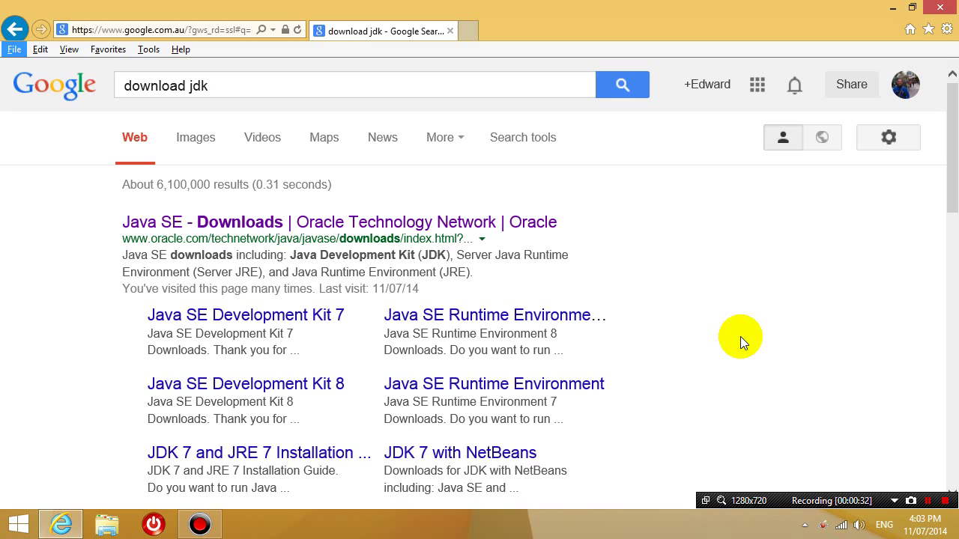
# - Press Escape to settle on the 'download jdk' Google results, with Oracle's Java SE Downloads listed first
pyautogui.press('Escape')
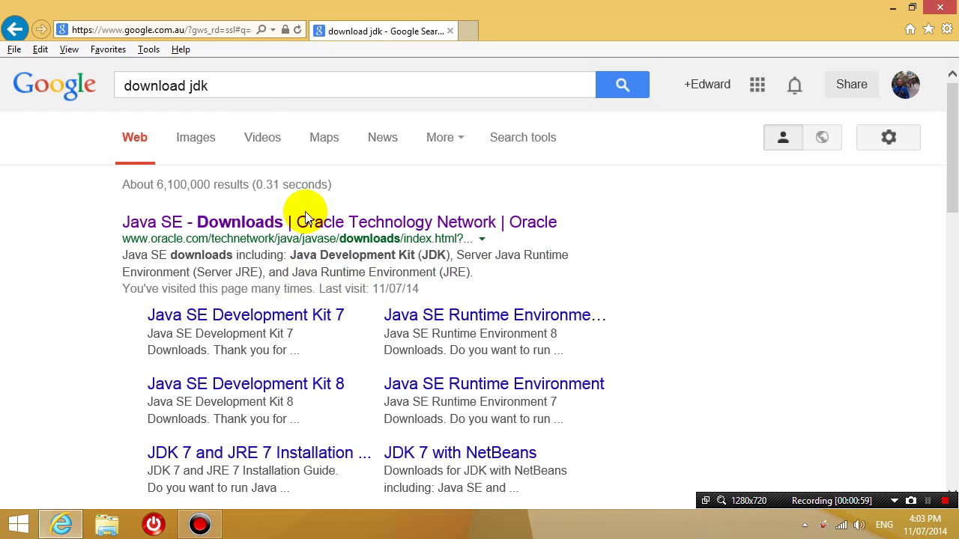
# - Go to Oracle's Java SE Downloads page and choose the JDK download for Java SE 8u5
pyautogui.click(250, 67)
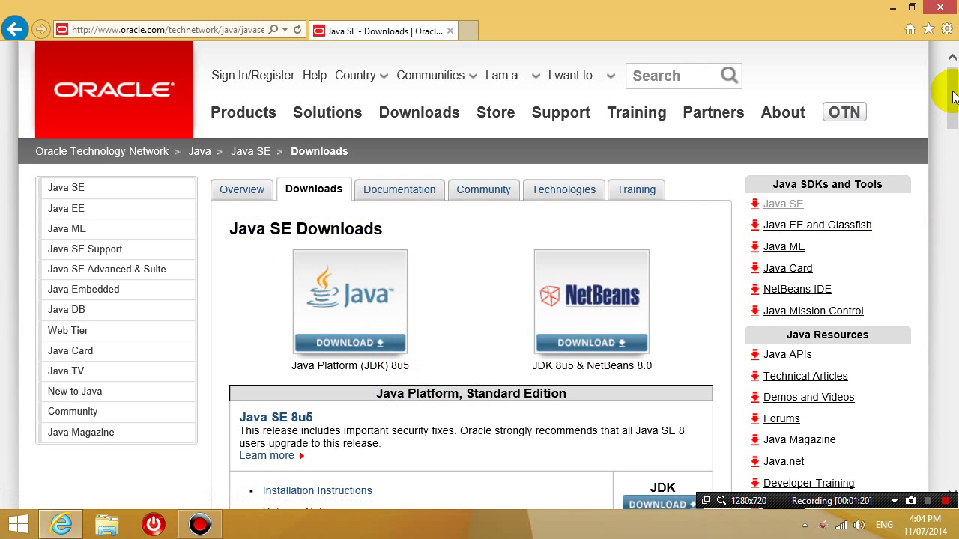
pyautogui.moveTo(954, 96); pyautogui.dragTo(947, 134)
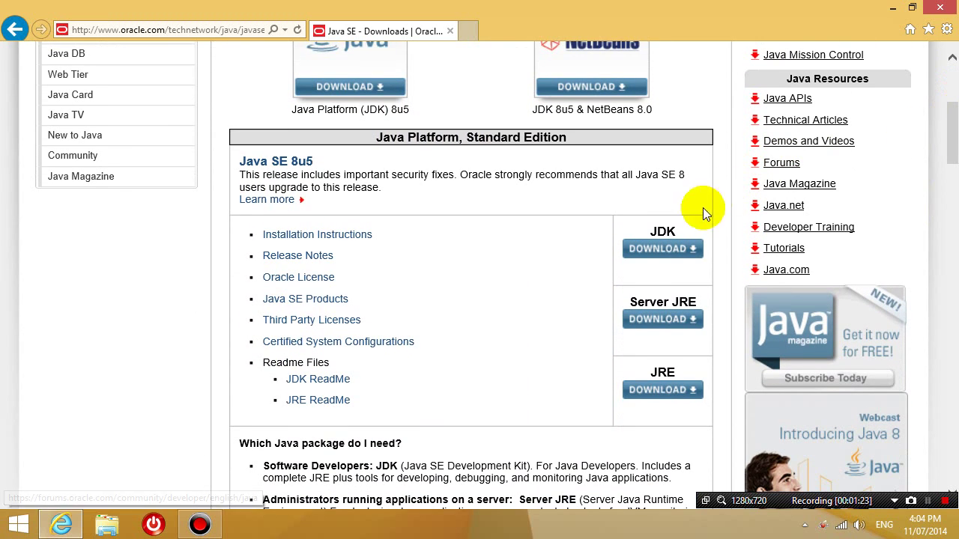
pyautogui.click(657, 252)
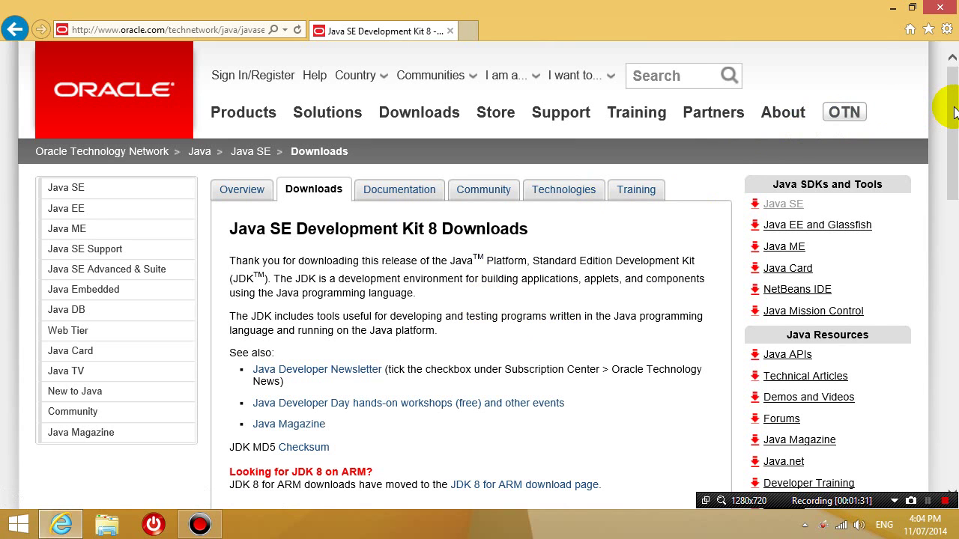
# - Accept the Oracle Binary Code License Agreement and download jdk-8u5-windows-x64.exe from the Windows x64 row
pyautogui.moveTo(954, 111); pyautogui.dragTo(943, 217)
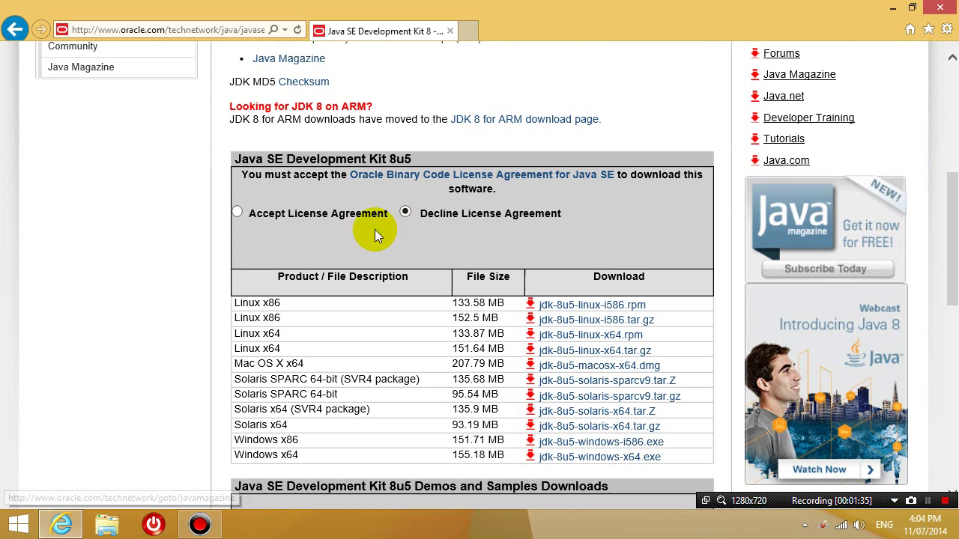
pyautogui.click(237, 215)
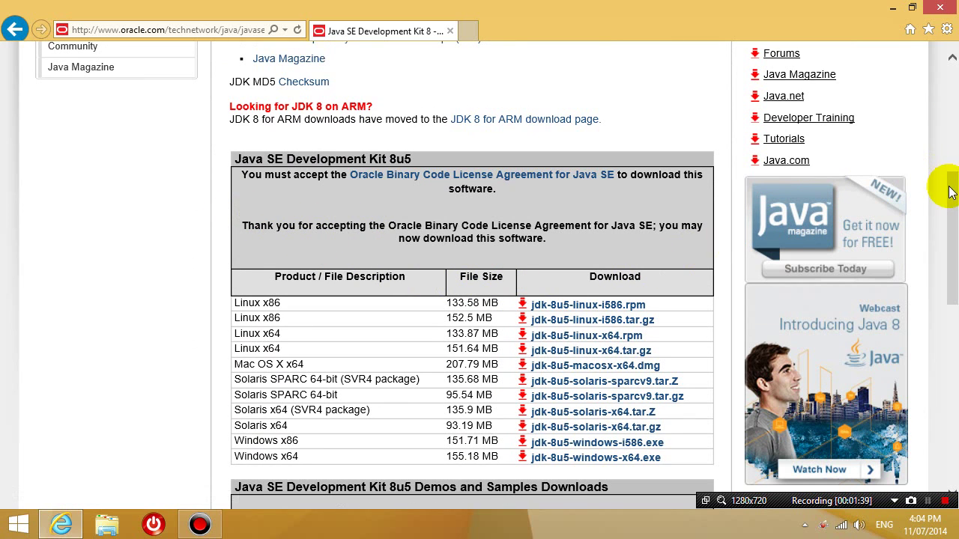
pyautogui.moveTo(941, 182); pyautogui.dragTo(943, 207)
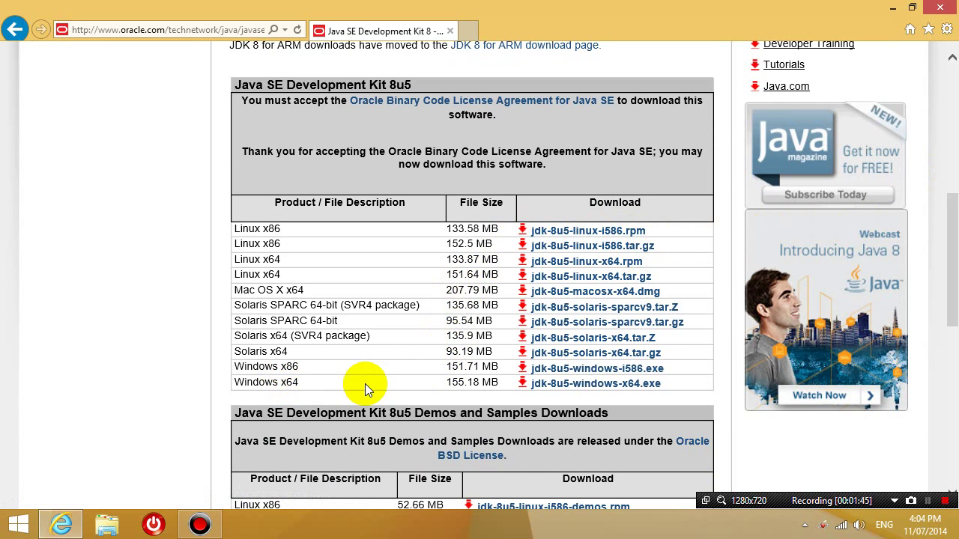
pyautogui.moveTo(310, 383); pyautogui.dragTo(280, 383)
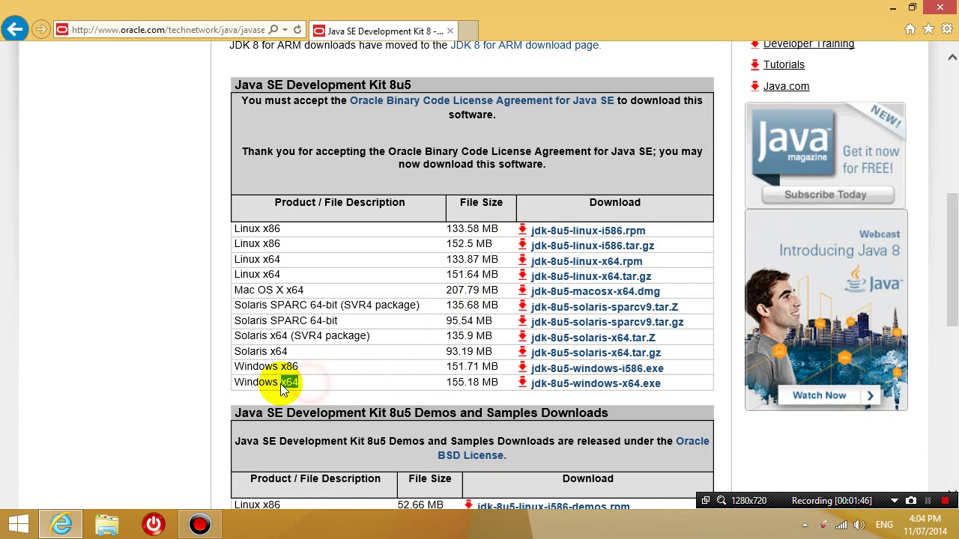
pyautogui.click(569, 388)
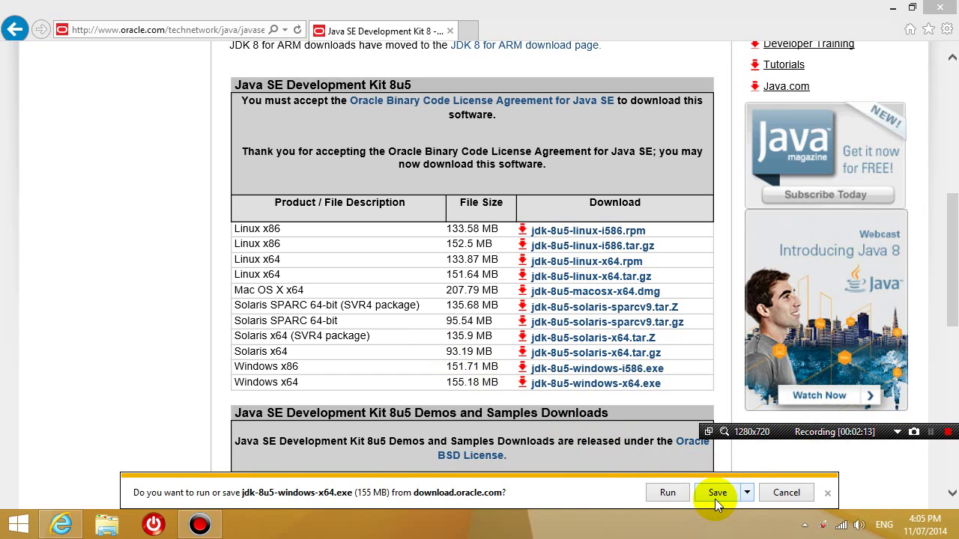
# - Save the 155 MB jdk-8u5-windows-x64.exe installer and run it once the download finishes
pyautogui.click(714, 493)
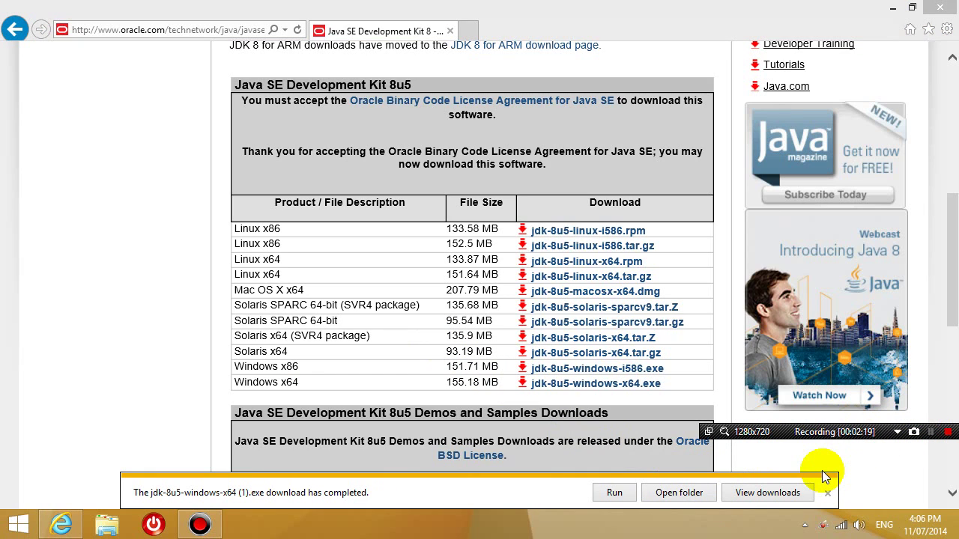
pyautogui.click(614, 492)
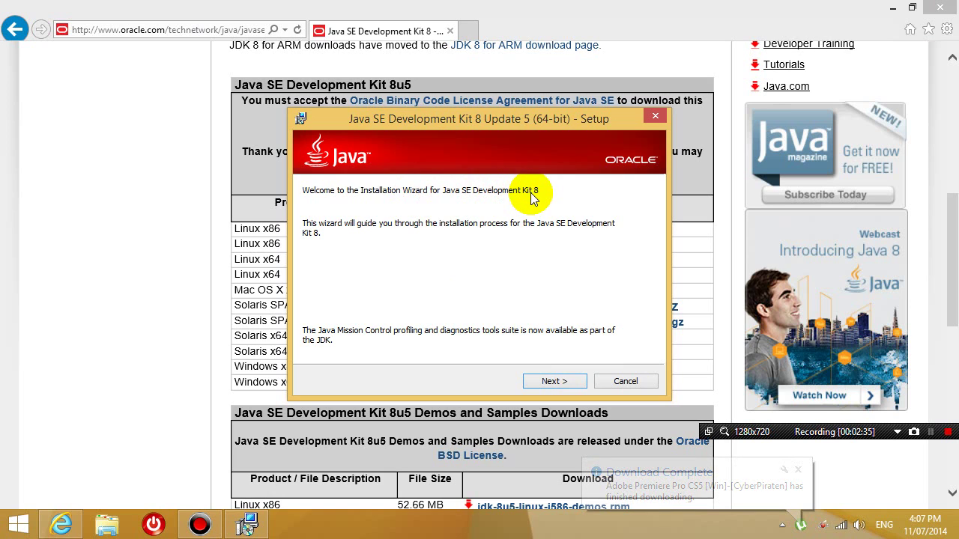
# - Change the JDK install folder from Program Files to D:\Java\jdk1.8.0_05\ and start installing
pyautogui.click(553, 381)
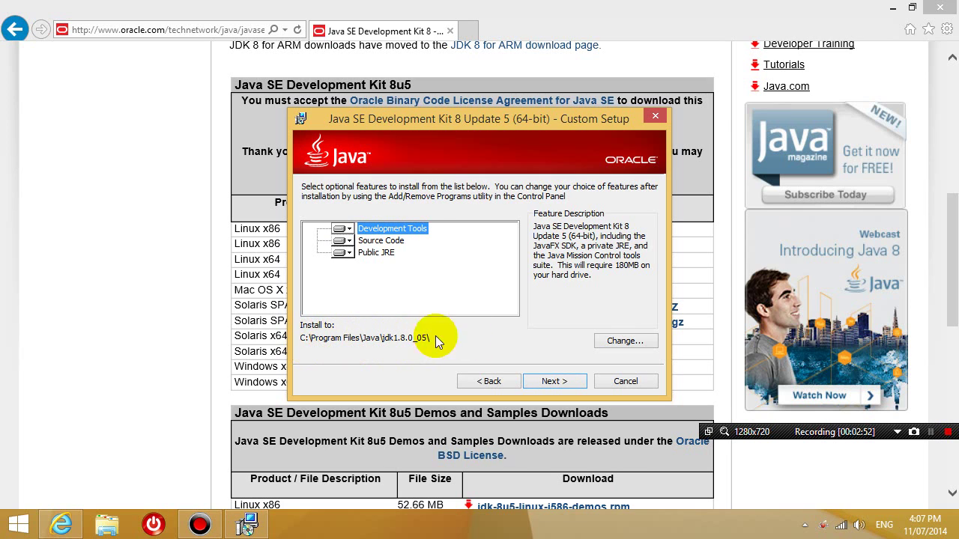
pyautogui.click(624, 343)
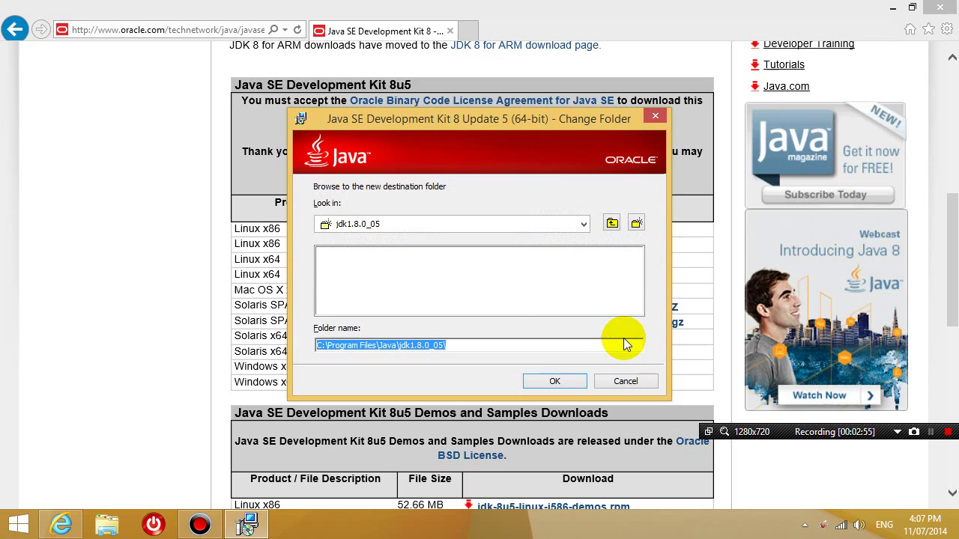
pyautogui.click(414, 345)
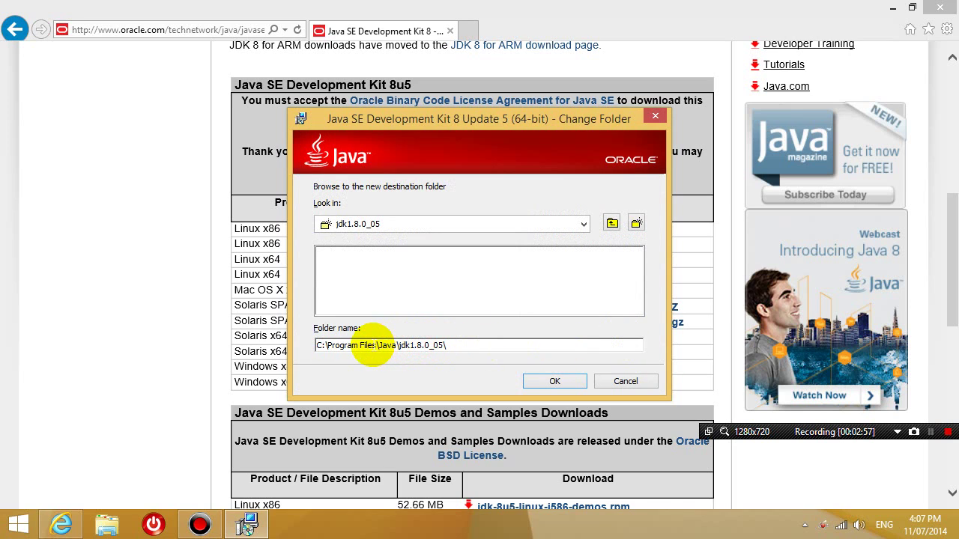
pyautogui.moveTo(376, 345); pyautogui.dragTo(317, 346)
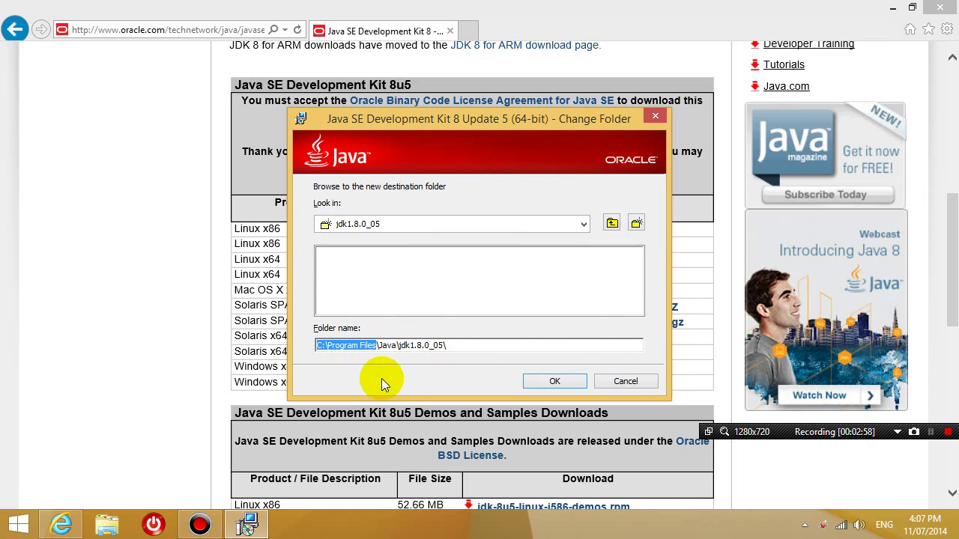
pyautogui.write('d:')
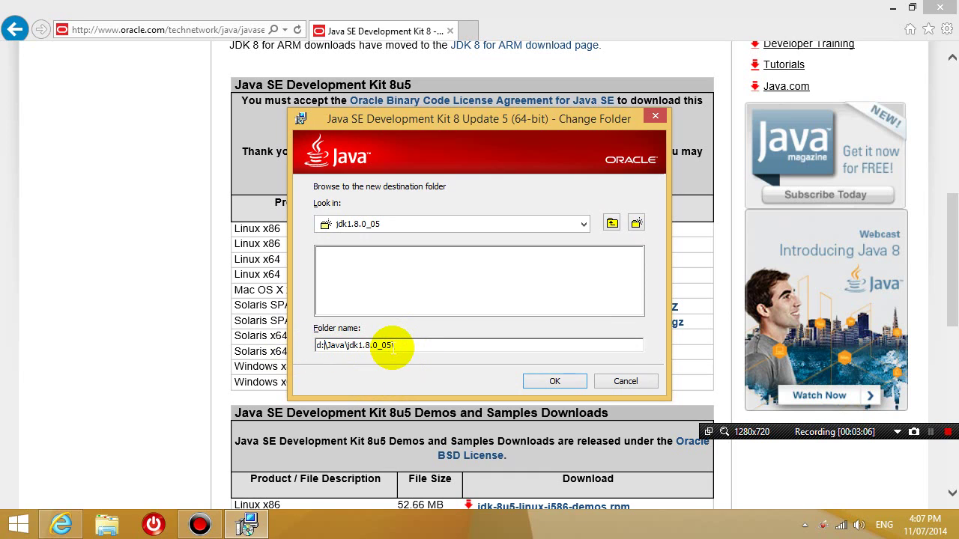
pyautogui.click(559, 381)
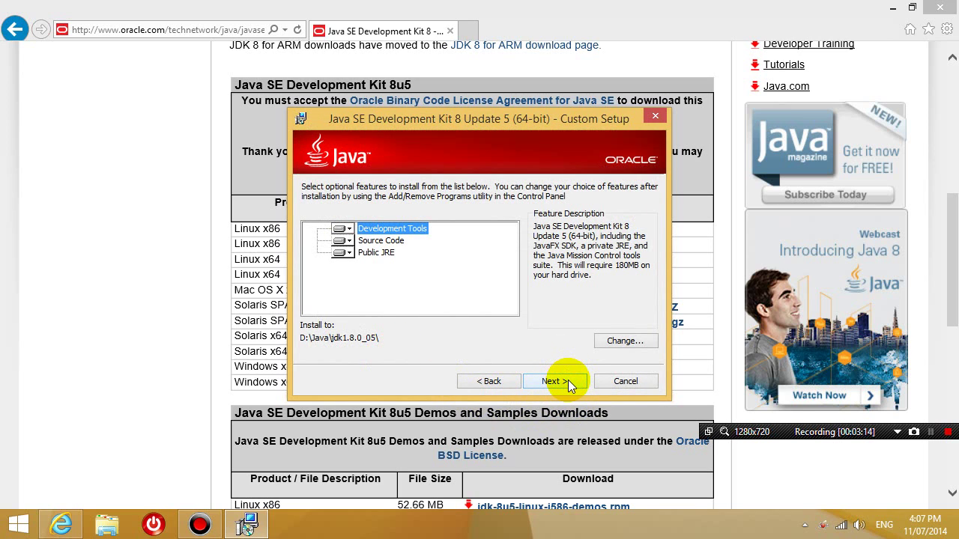
pyautogui.click(566, 382)
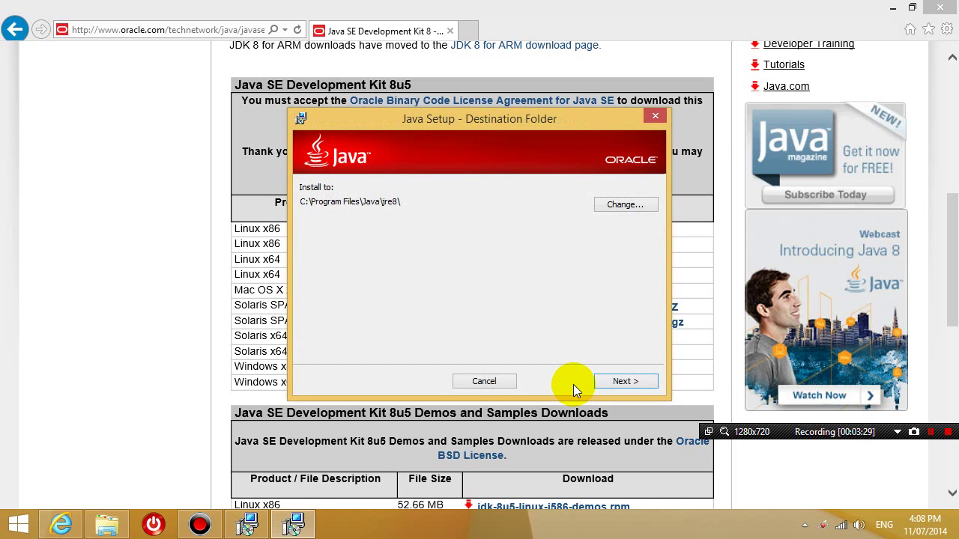
# - Change the JRE destination from C:\Program Files to D:\Java\jre8\ and start the JRE installation
pyautogui.moveTo(504, 117); pyautogui.dragTo(451, 165)
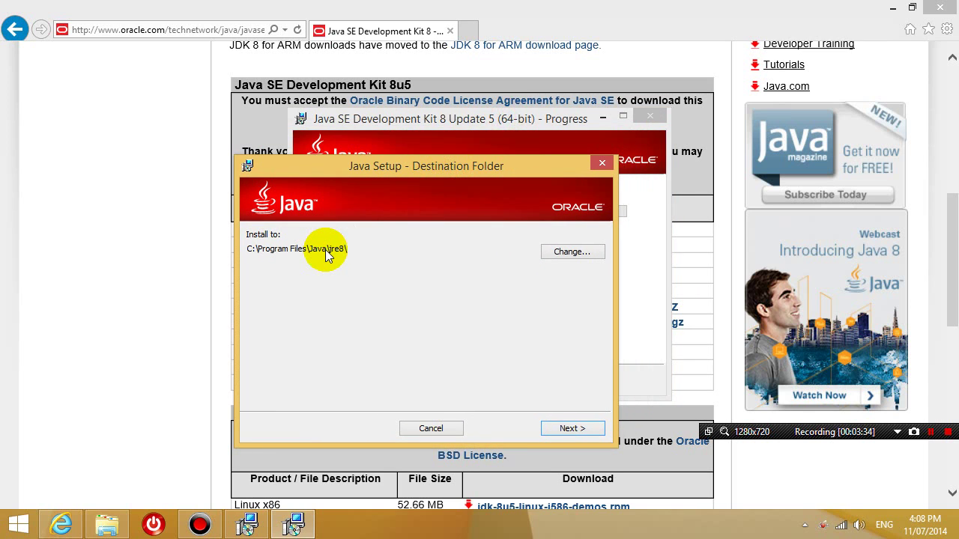
pyautogui.moveTo(391, 173); pyautogui.dragTo(472, 160)
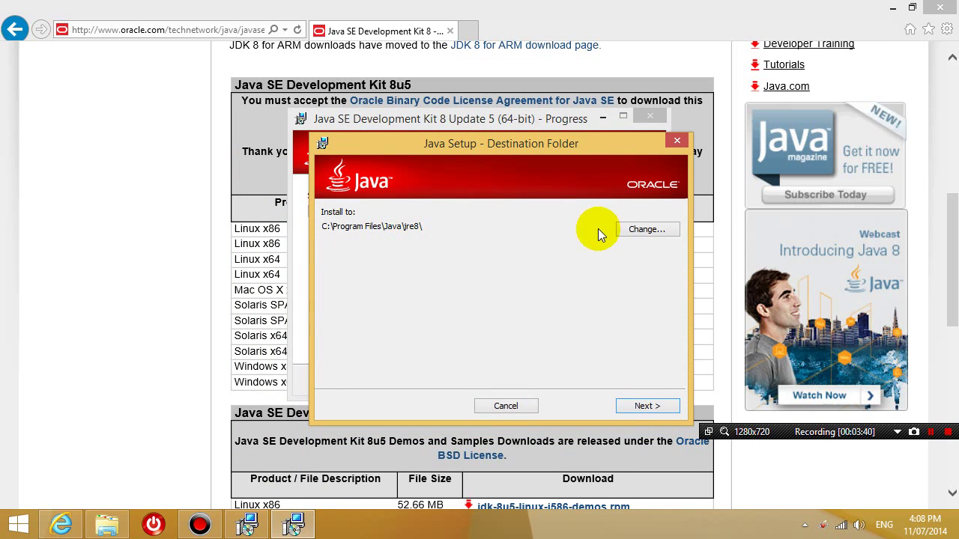
pyautogui.click(644, 229)
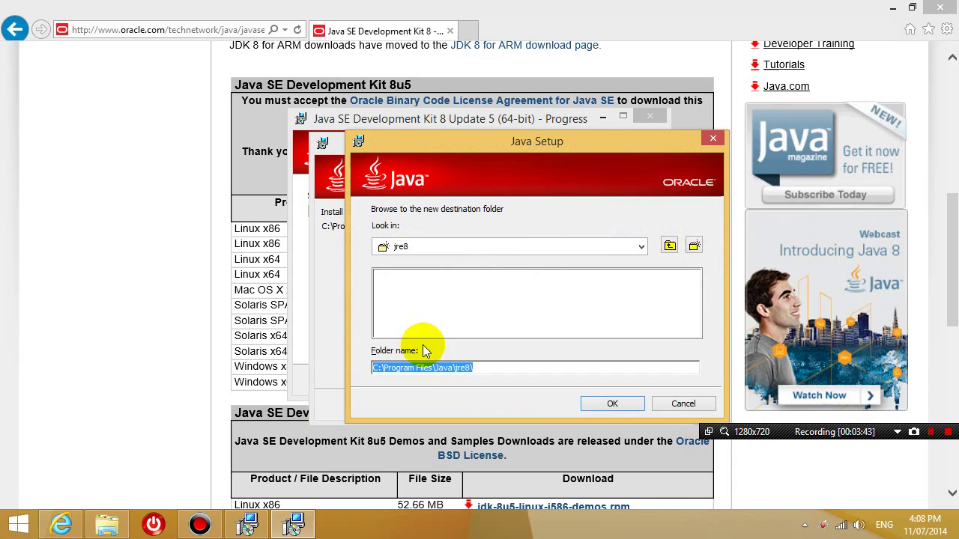
pyautogui.click(430, 368)
pyautogui.moveTo(431, 368); pyautogui.dragTo(343, 378)
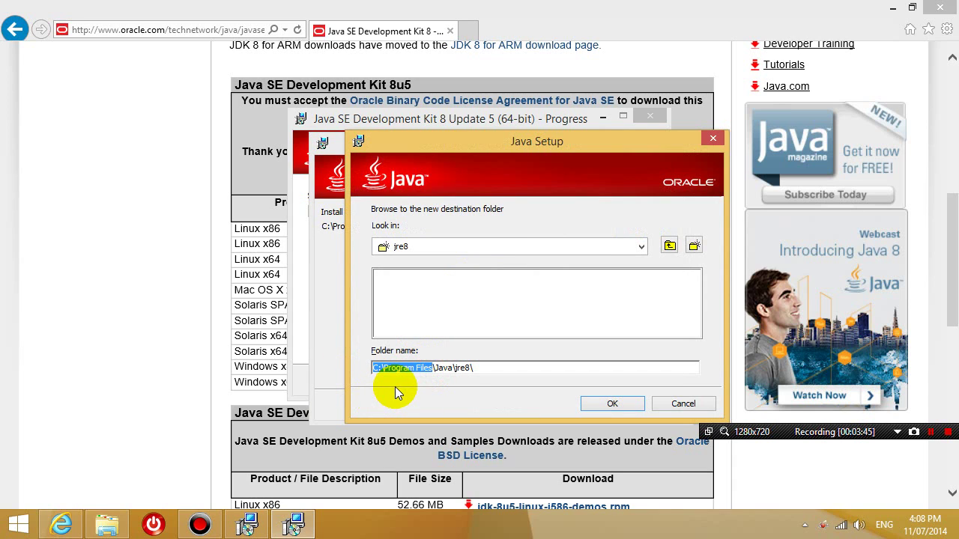
pyautogui.write('d:')
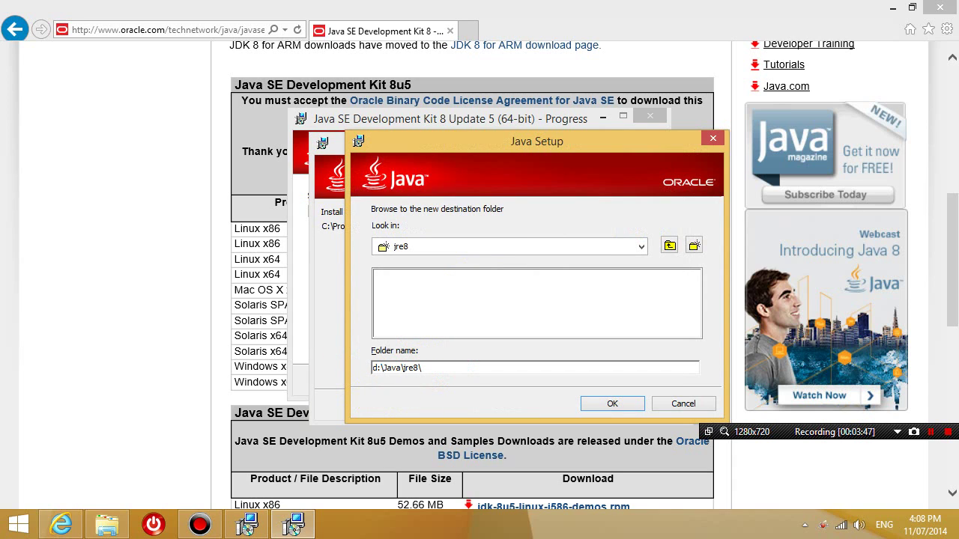
pyautogui.click(610, 402)
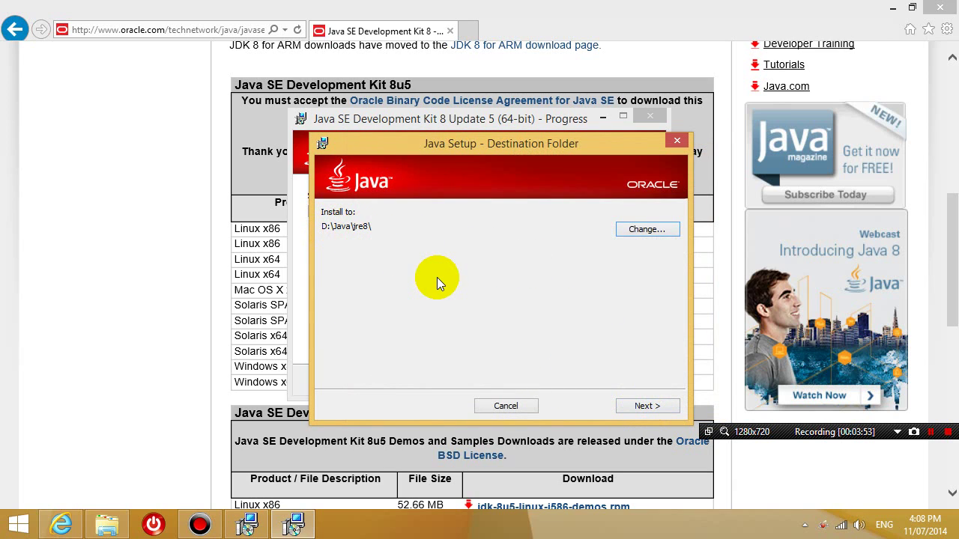
pyautogui.click(652, 406)
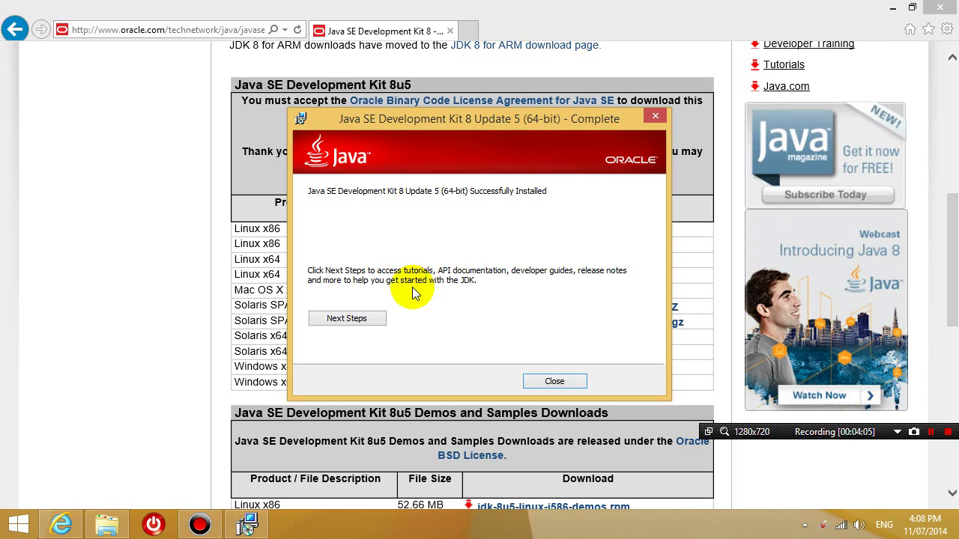
# - Close the completed JDK 8 Update 5 (64-bit) installer
pyautogui.click(550, 384)
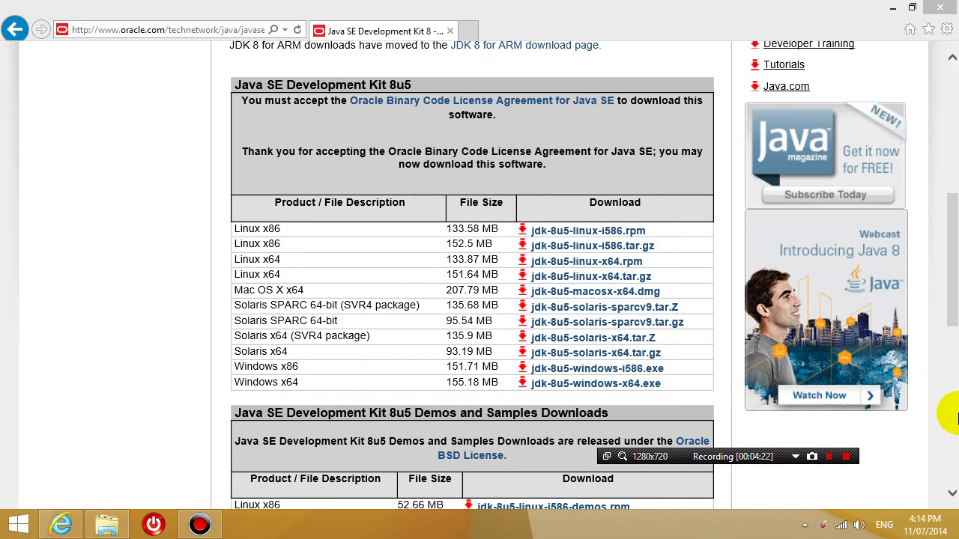
# - Open Control Panel from the Windows 8 Settings charm and focus its search box
pyautogui.moveTo(918, 296)
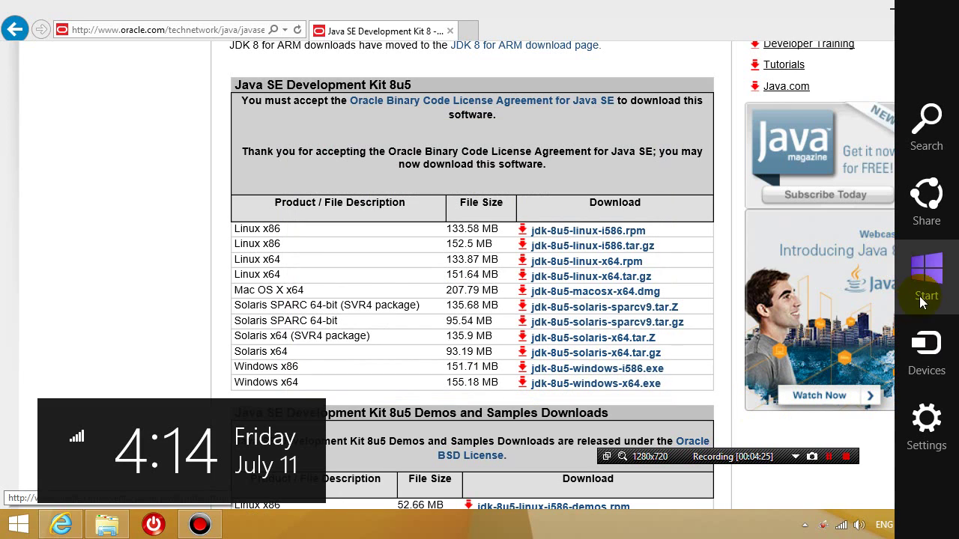
pyautogui.click(929, 436)
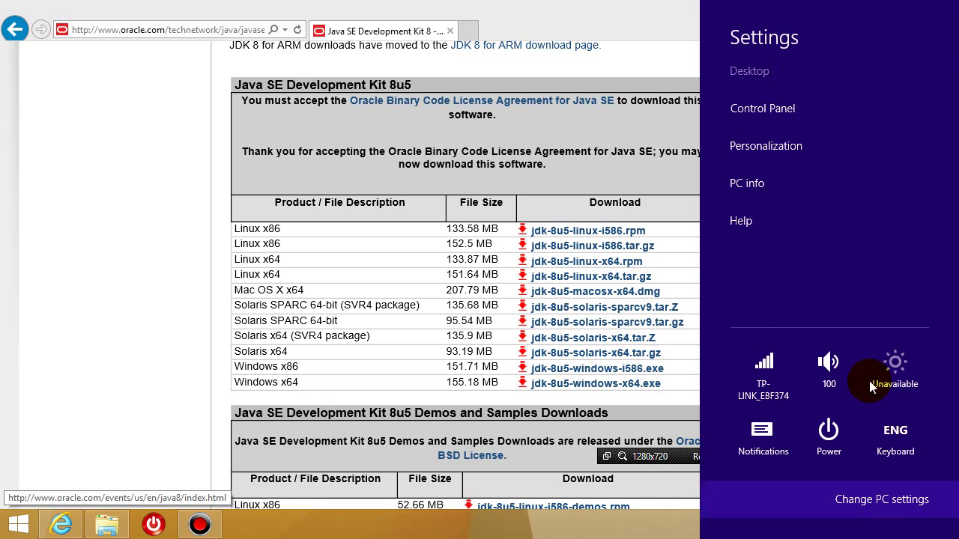
pyautogui.click(780, 113)
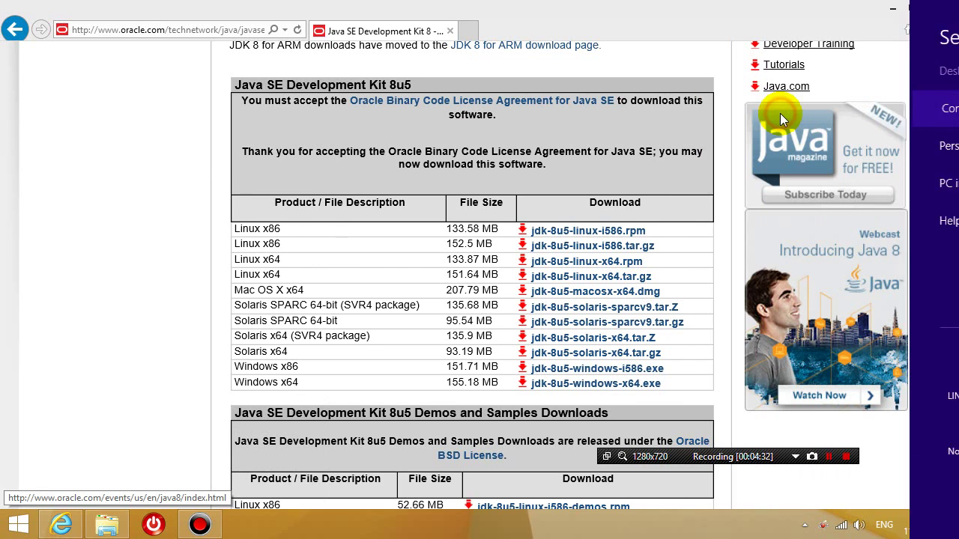
pyautogui.click(608, 103)
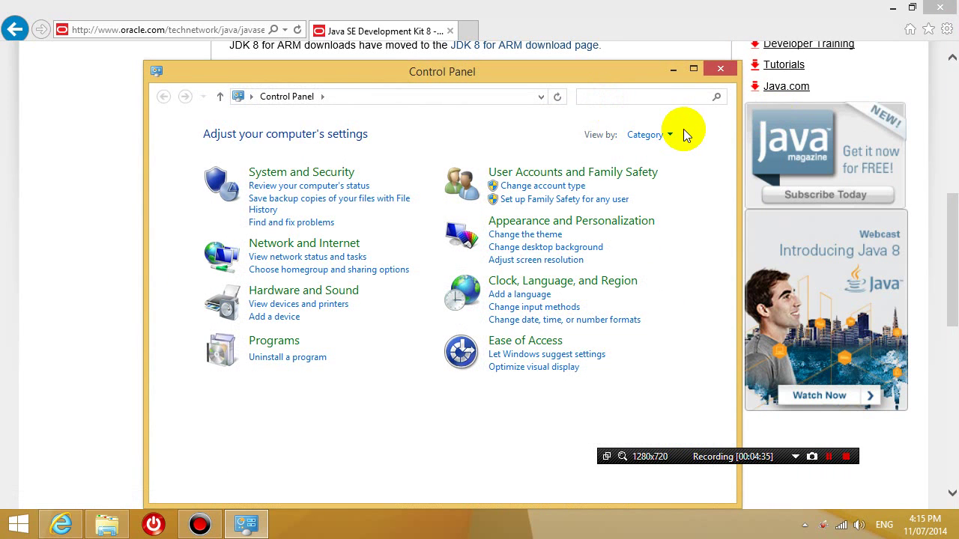
# - Search Control Panel for 'environment variables' and open 'Edit the system environment variables'
pyautogui.write('environment variables')
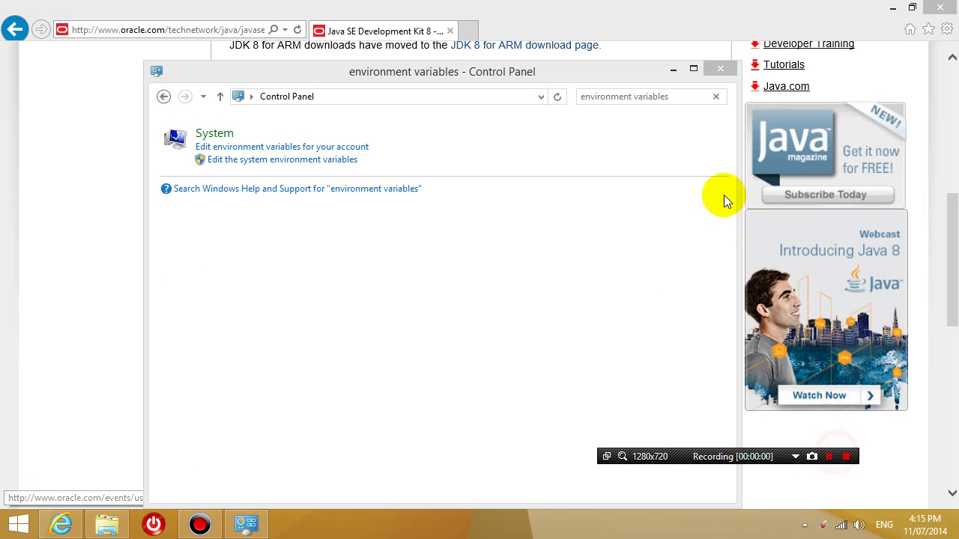
pyautogui.click(674, 97)
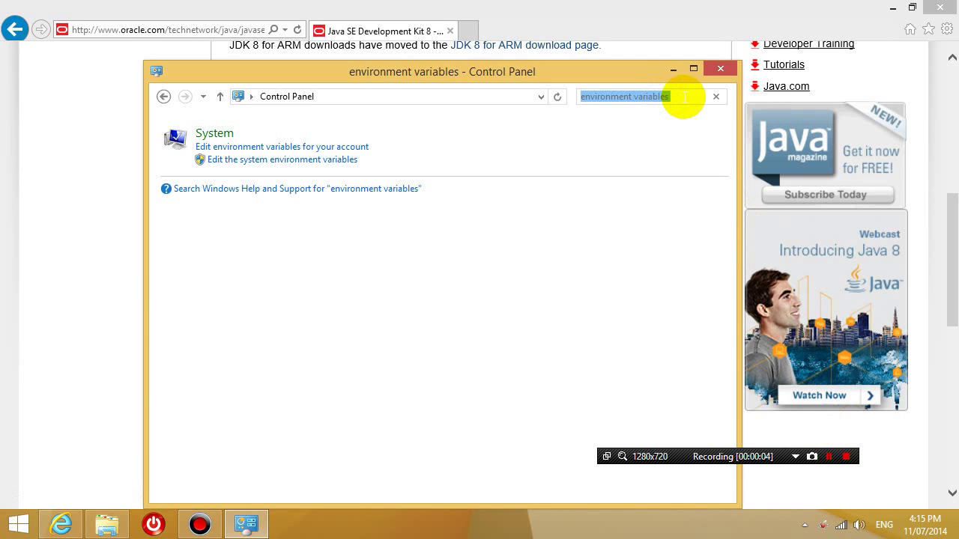
pyautogui.click(237, 162)
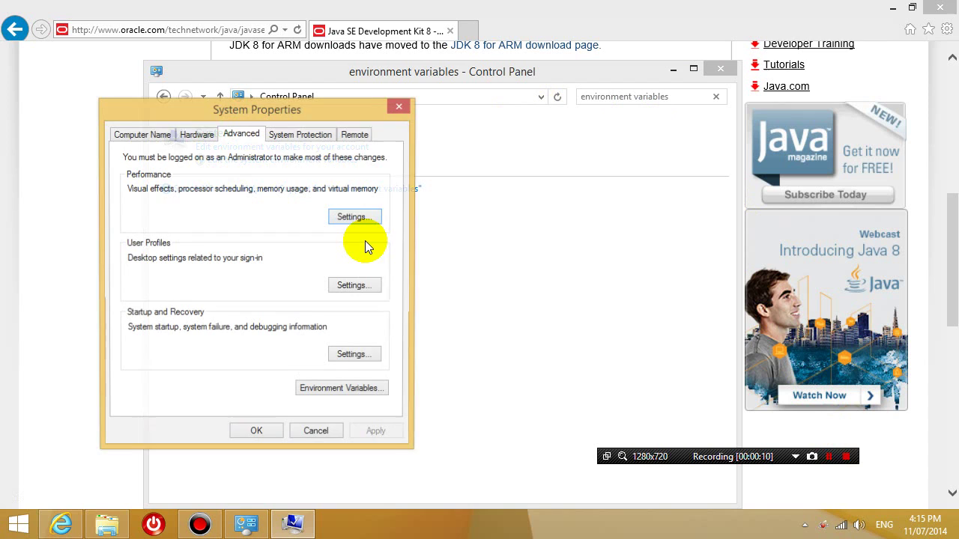
pyautogui.moveTo(281, 111); pyautogui.dragTo(433, 109)
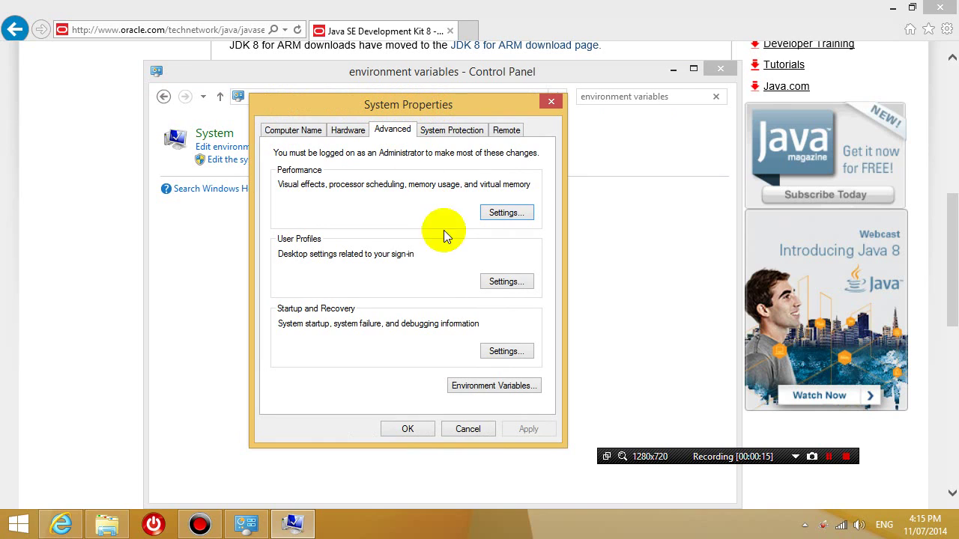
# - Open the Environment Variables dialog from the Advanced tab of System Properties
pyautogui.click(483, 386)
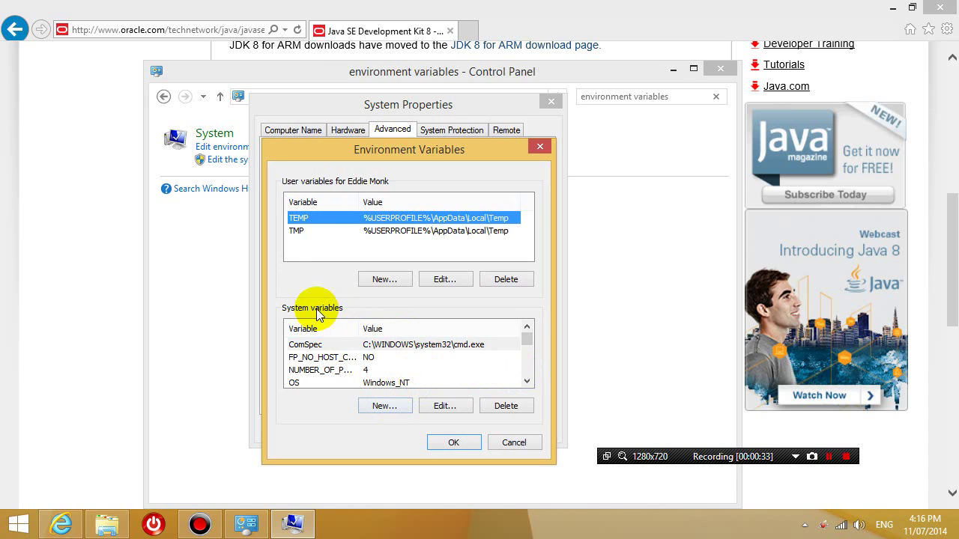
# - Create a new system variable JDK_HOME with the pasted value D:\Java\jdk1.8.0_05
pyautogui.click(385, 409)
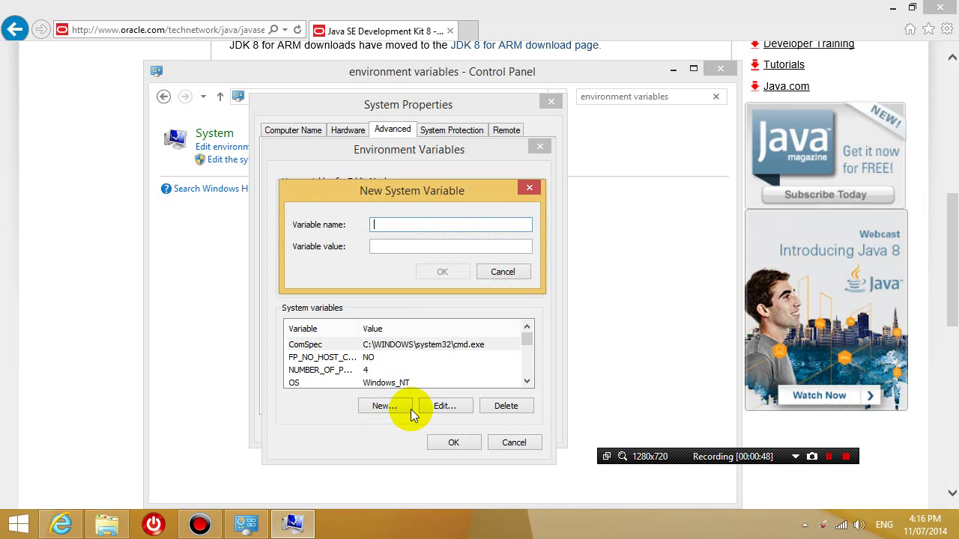
pyautogui.write('JDK_HOME')
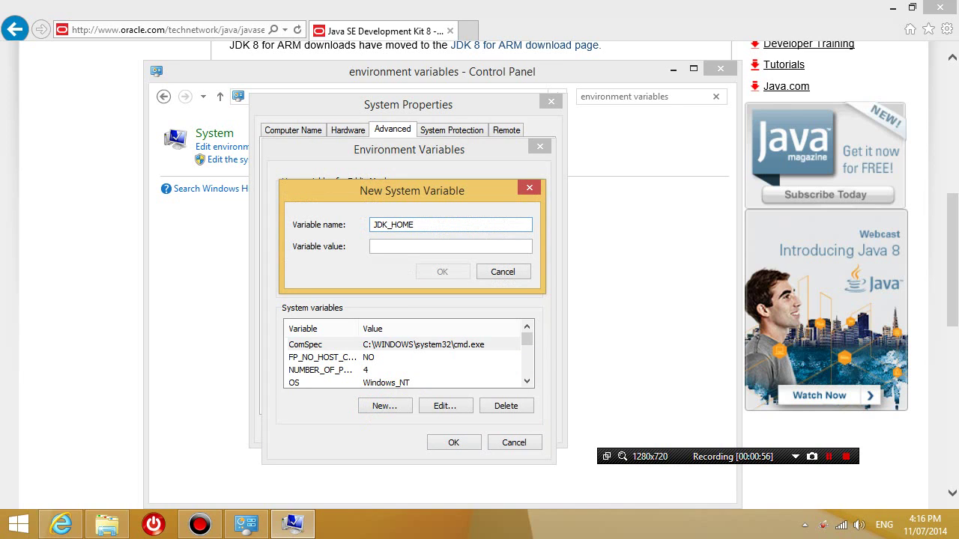
pyautogui.click(450, 246)
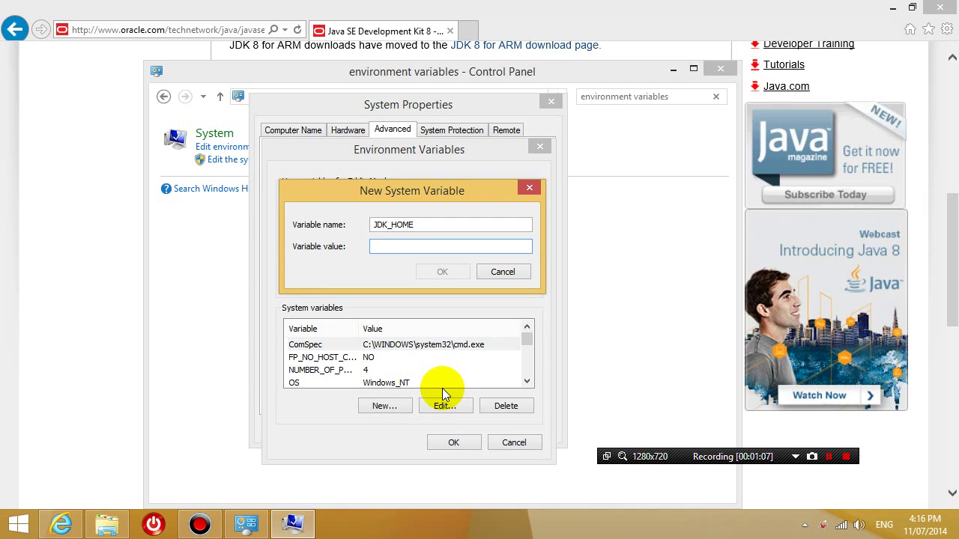
pyautogui.click(395, 246)
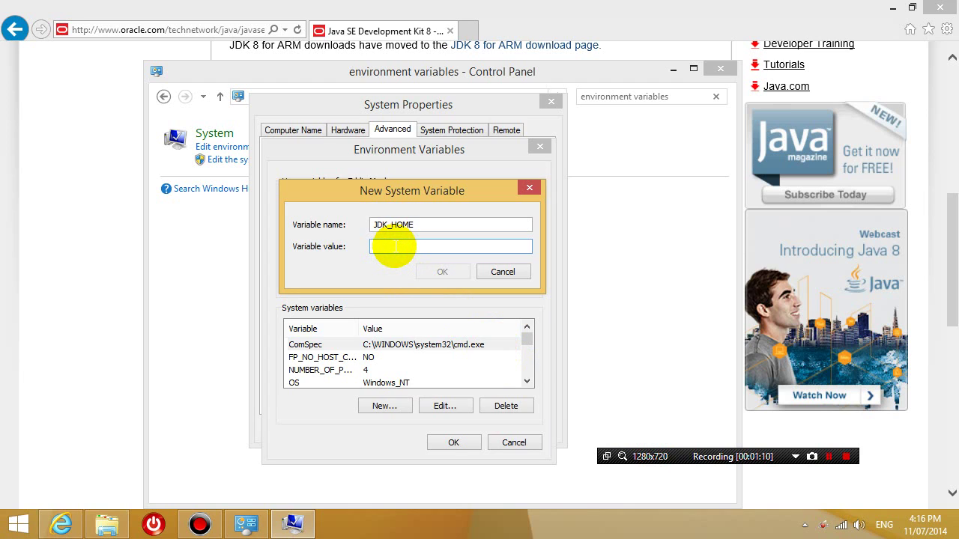
pyautogui.write('D:\\Java\\jdk1.8.0_05')
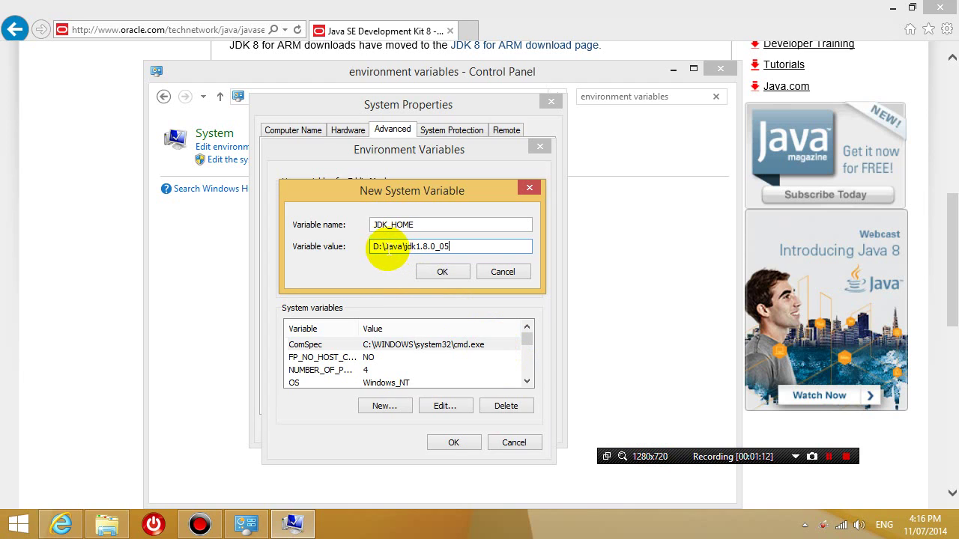
pyautogui.click(451, 273)
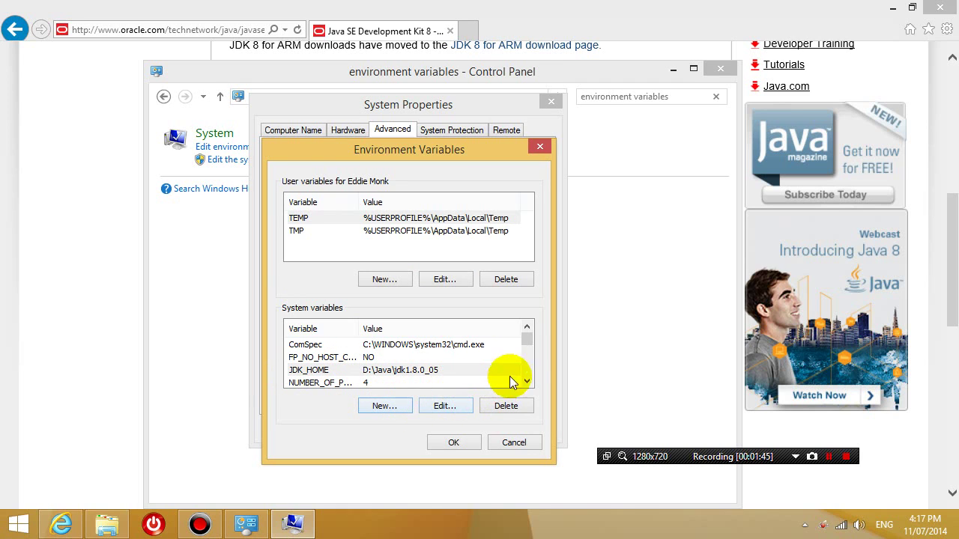
# - Scroll the System variables list and select the Path variable
pyautogui.moveTo(527, 345); pyautogui.dragTo(527, 351)
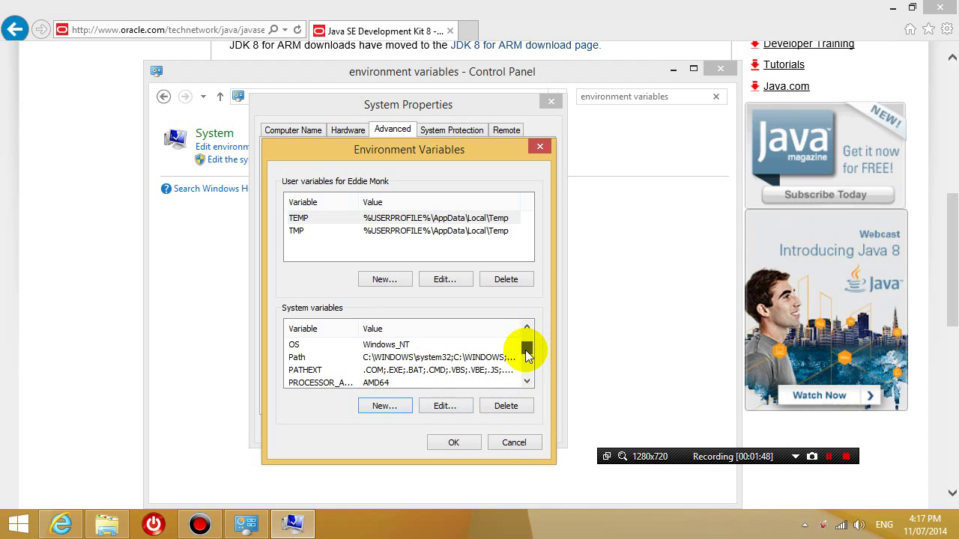
pyautogui.click(307, 358)
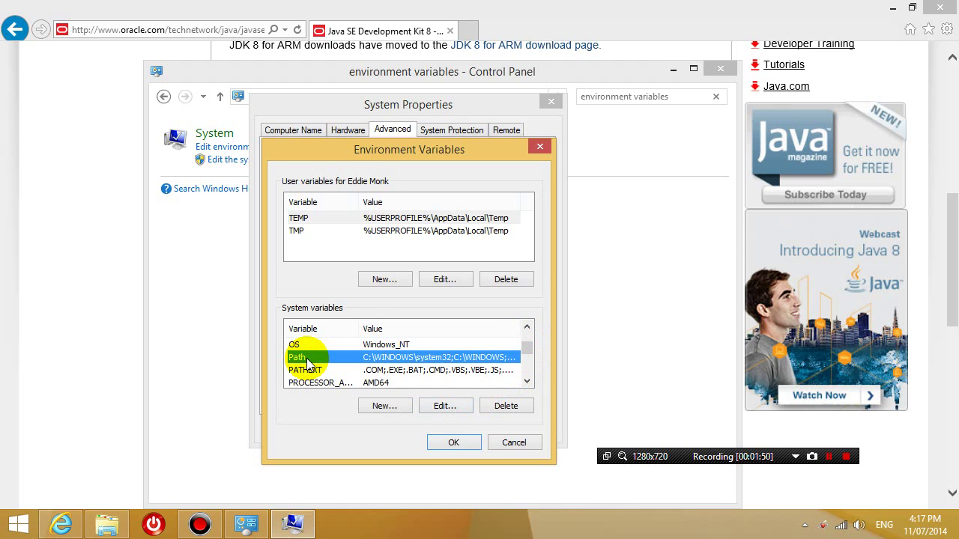
# - Edit Path to remove its leading blank and add a %JDK_HOME%\bin; entry at the start
pyautogui.click(446, 407)
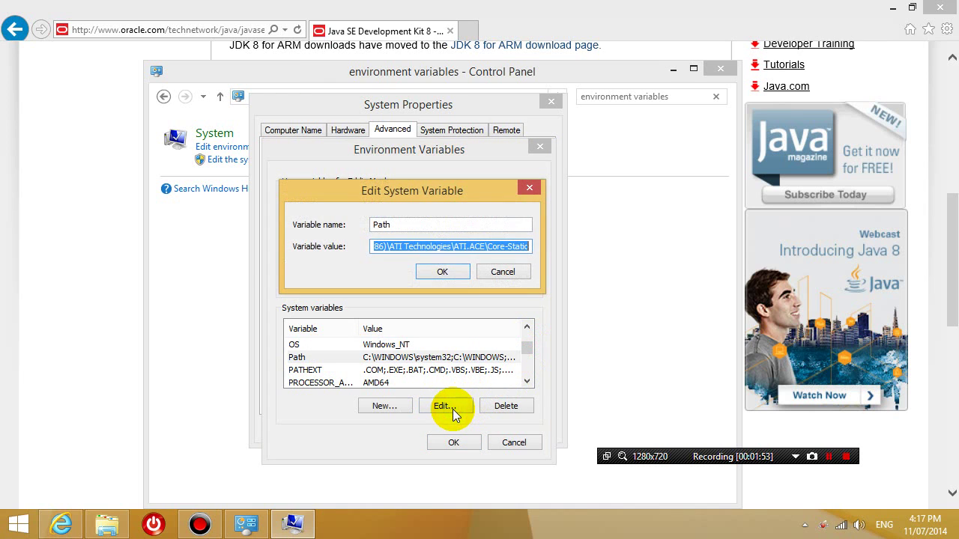
pyautogui.moveTo(437, 250); pyautogui.dragTo(316, 249)
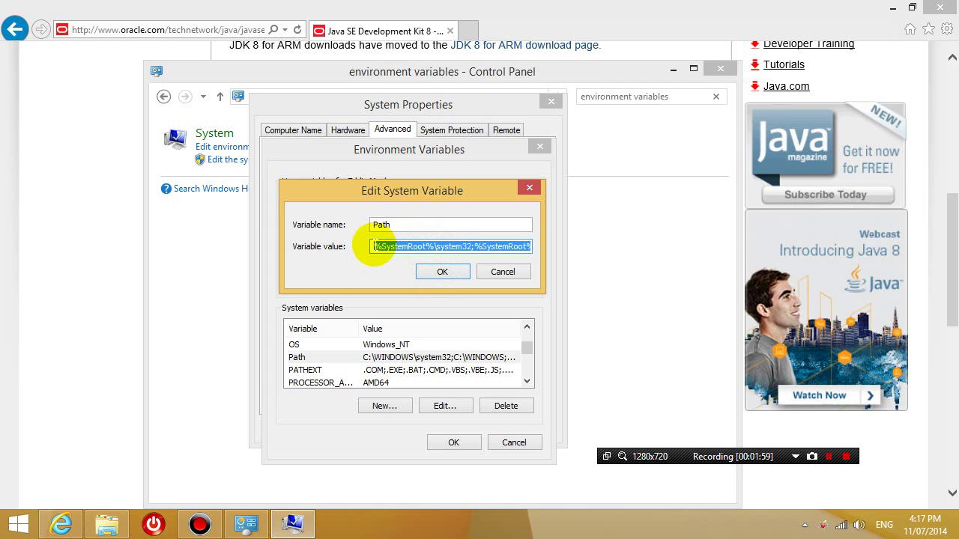
pyautogui.click(374, 247)
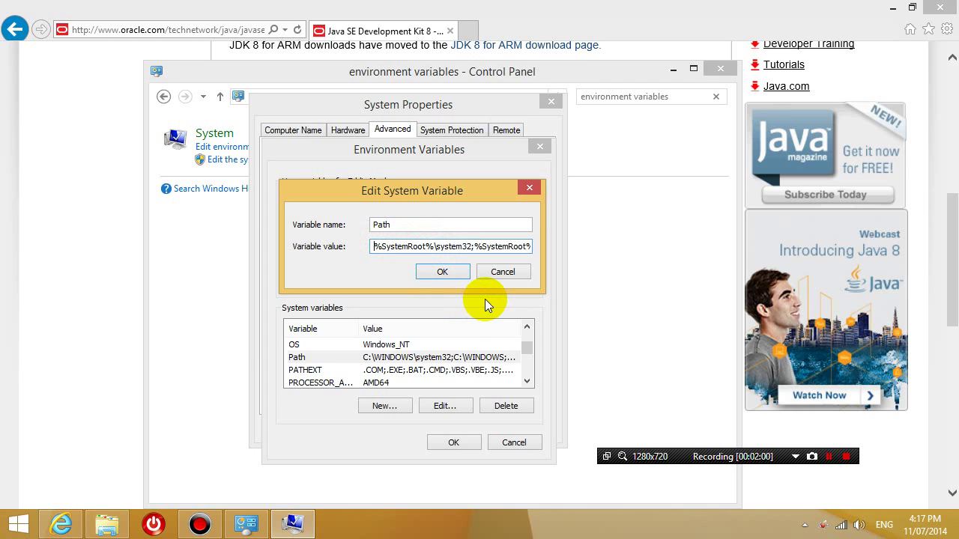
pyautogui.press('Home')
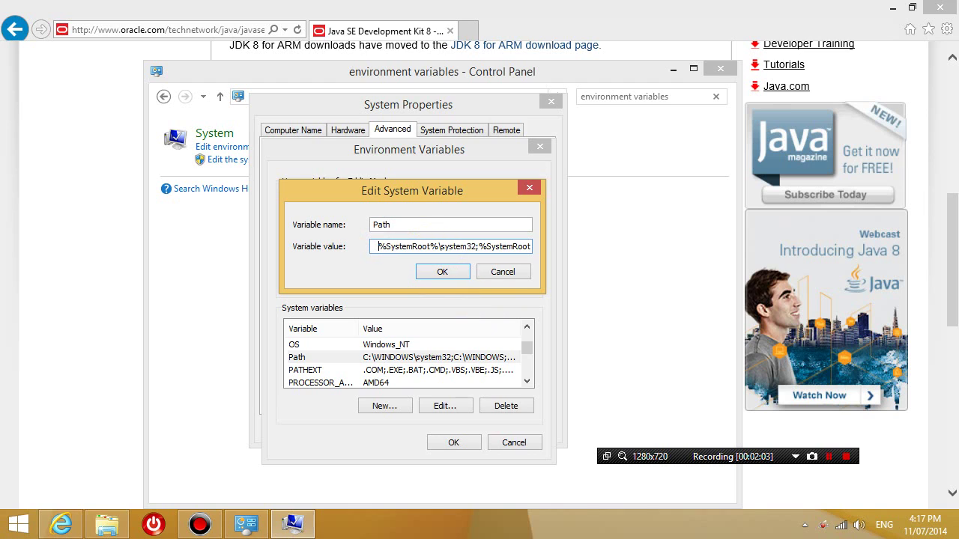
pyautogui.press('Delete')
pyautogui.press('Delete')
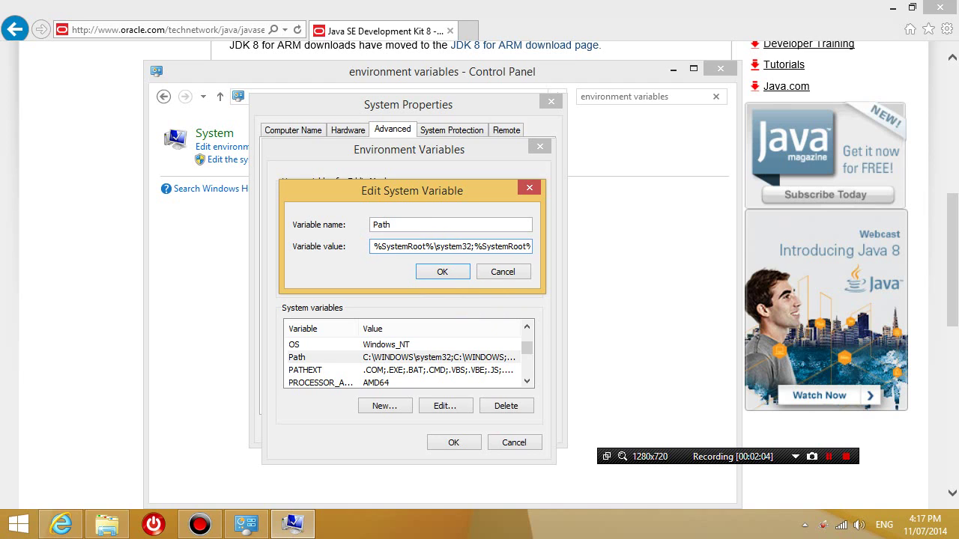
pyautogui.write(';')
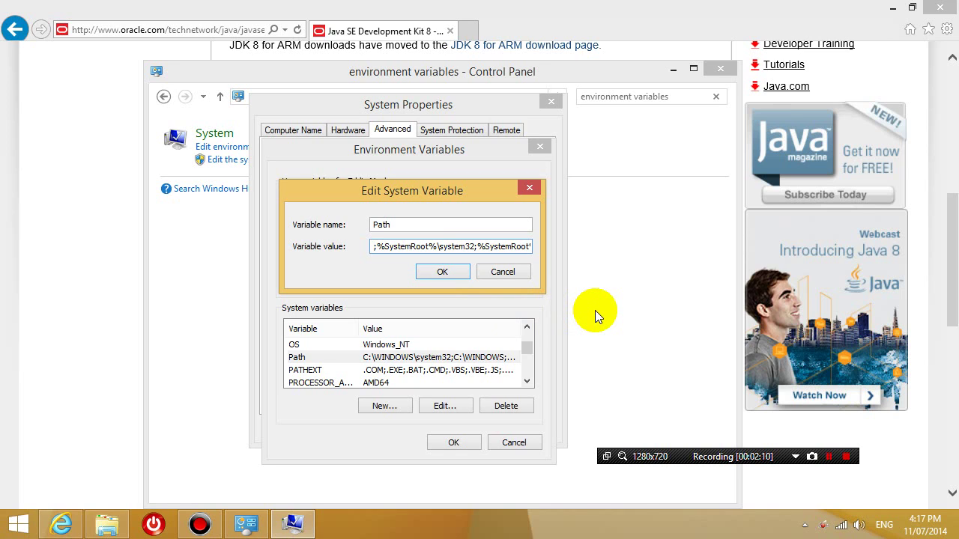
pyautogui.write('%')
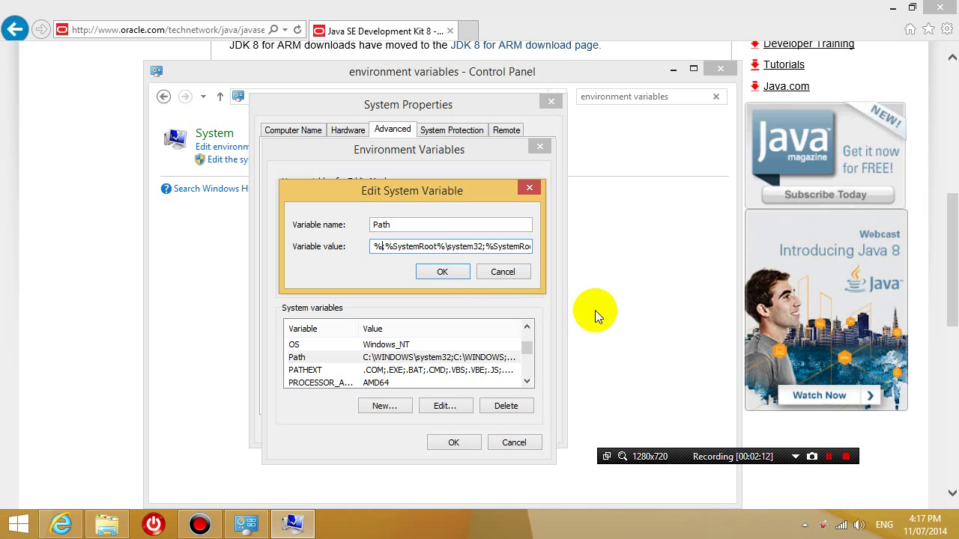
pyautogui.write('JDK')
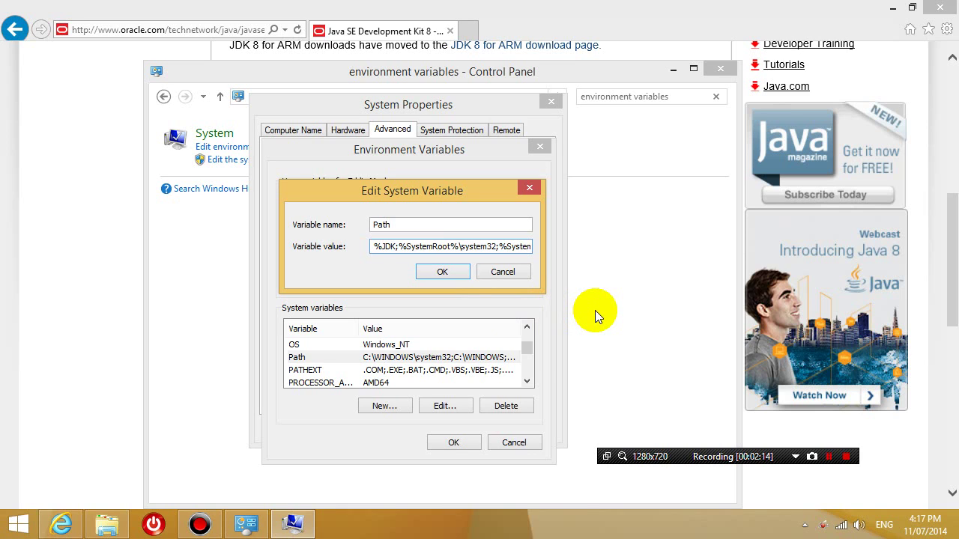
pyautogui.write('_HOME')
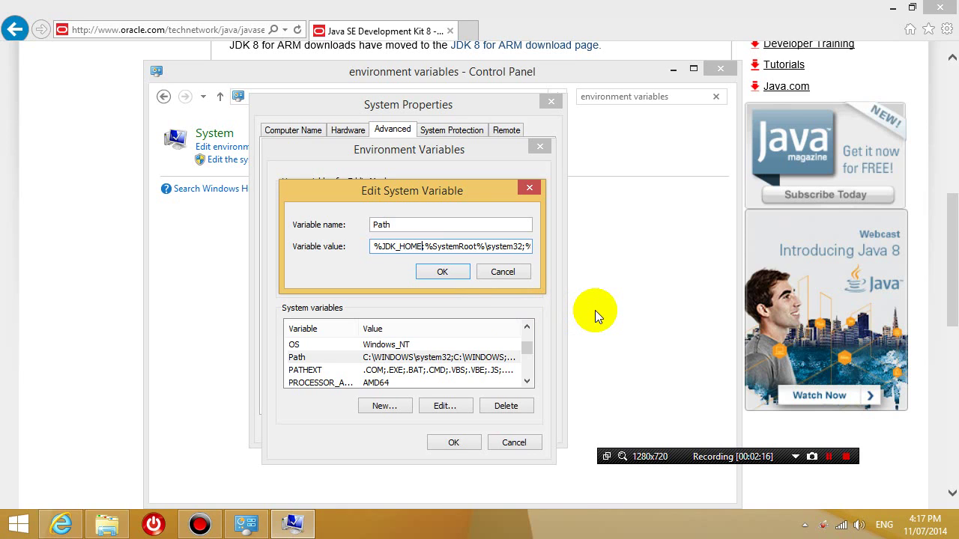
pyautogui.write('%')
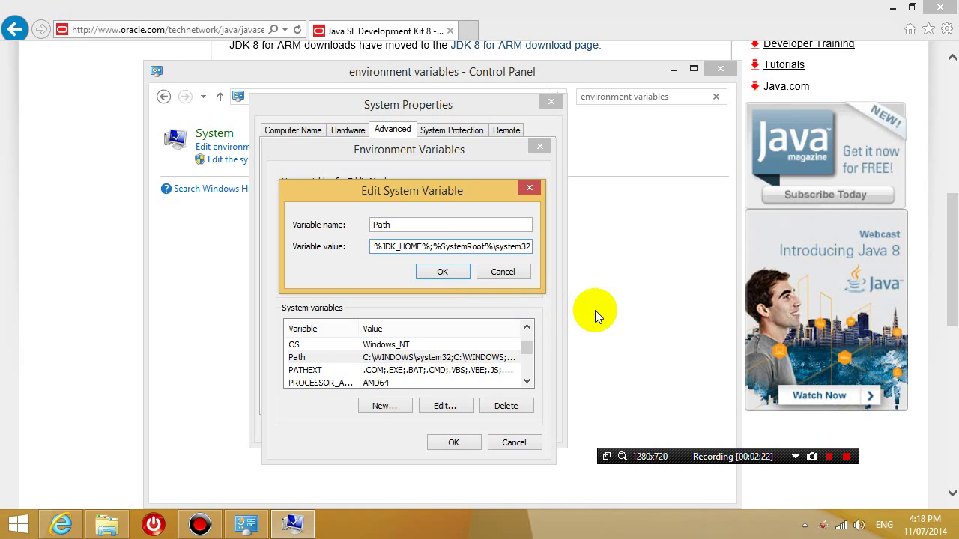
pyautogui.write('\\')
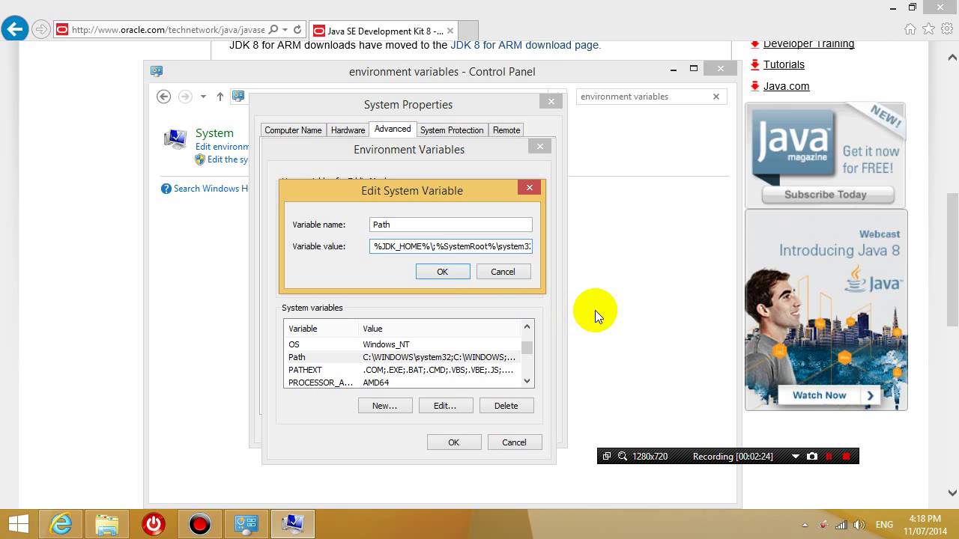
pyautogui.write('bin')
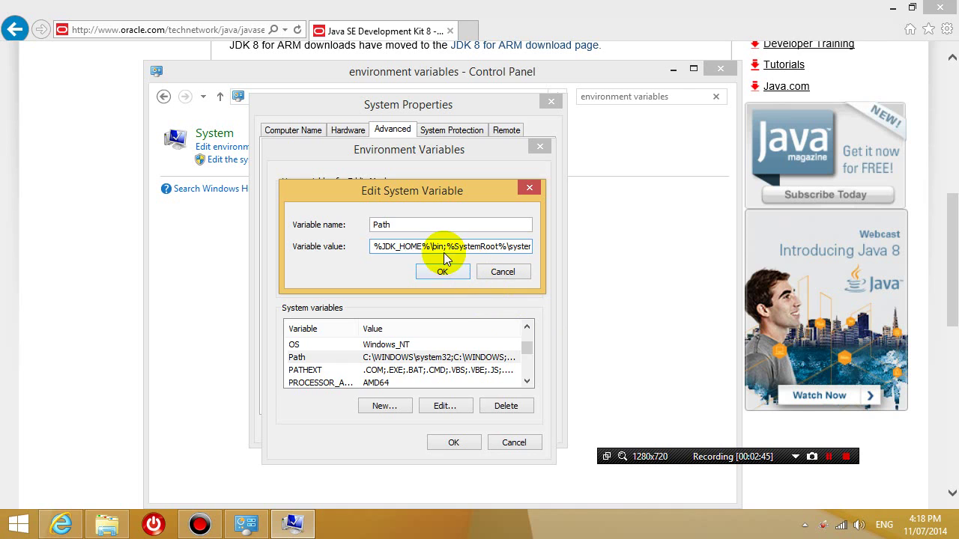
# - Confirm the Path edit and close Environment Variables and System Properties with OK
pyautogui.click(449, 273)
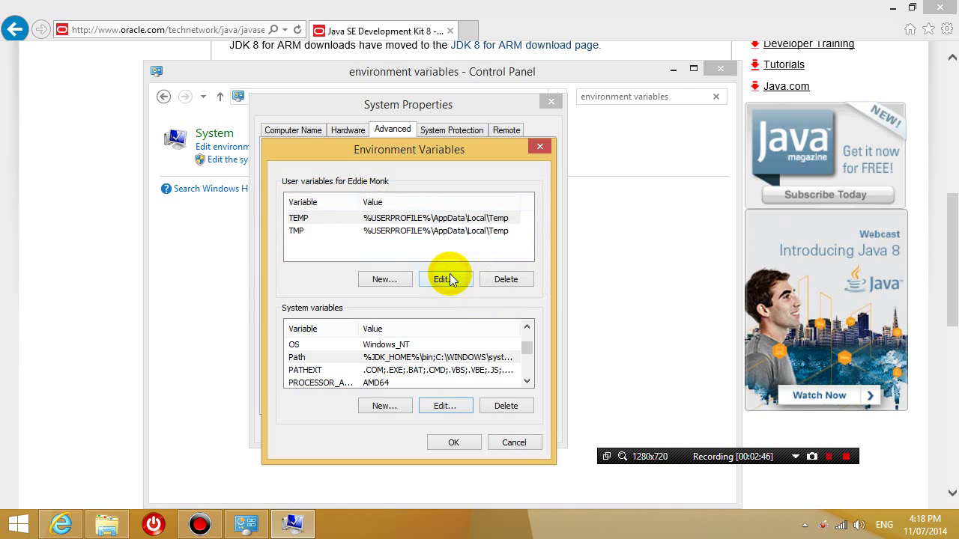
pyautogui.click(463, 443)
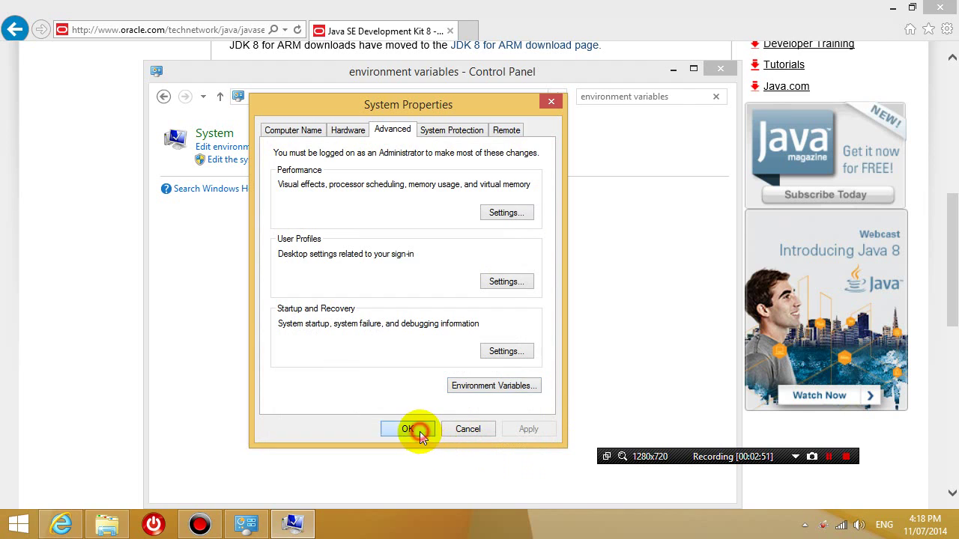
pyautogui.click(408, 429)
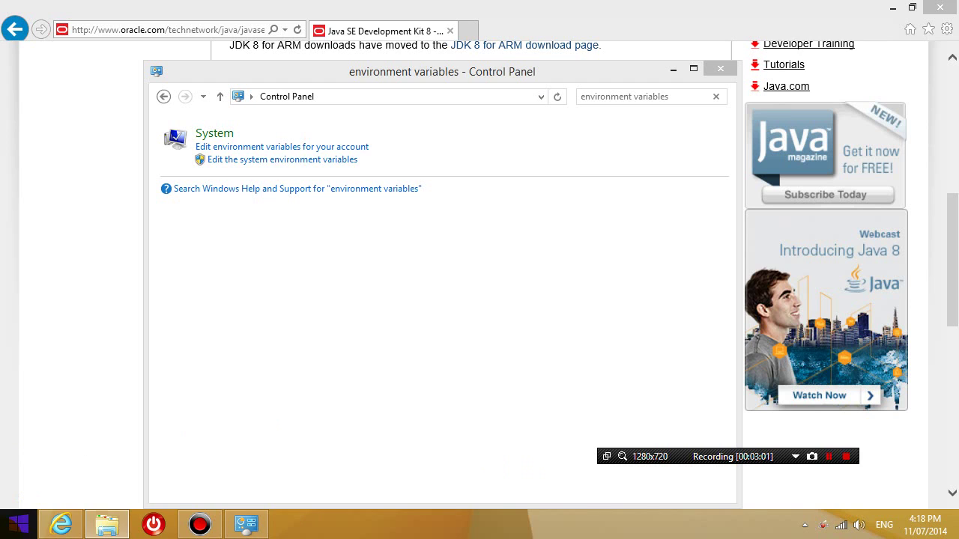
# - Launch Command Prompt (Admin) and move its window toward the screen centre
pyautogui.rightClick(4, 534)
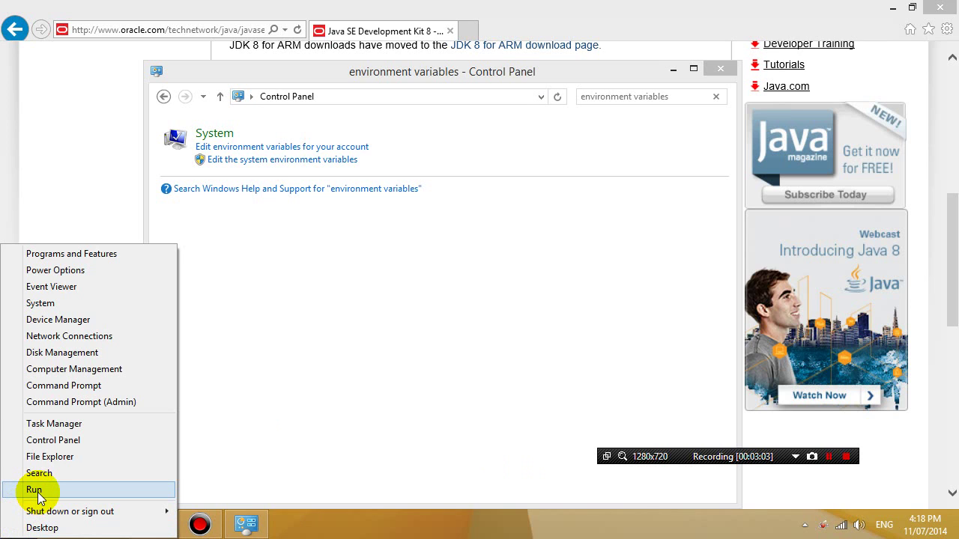
pyautogui.click(60, 408)
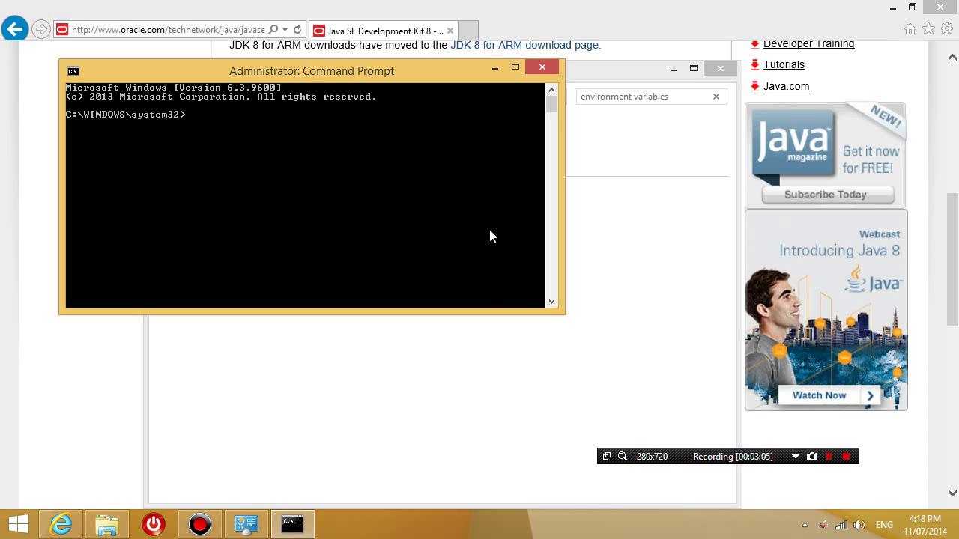
pyautogui.moveTo(436, 71); pyautogui.dragTo(568, 118)
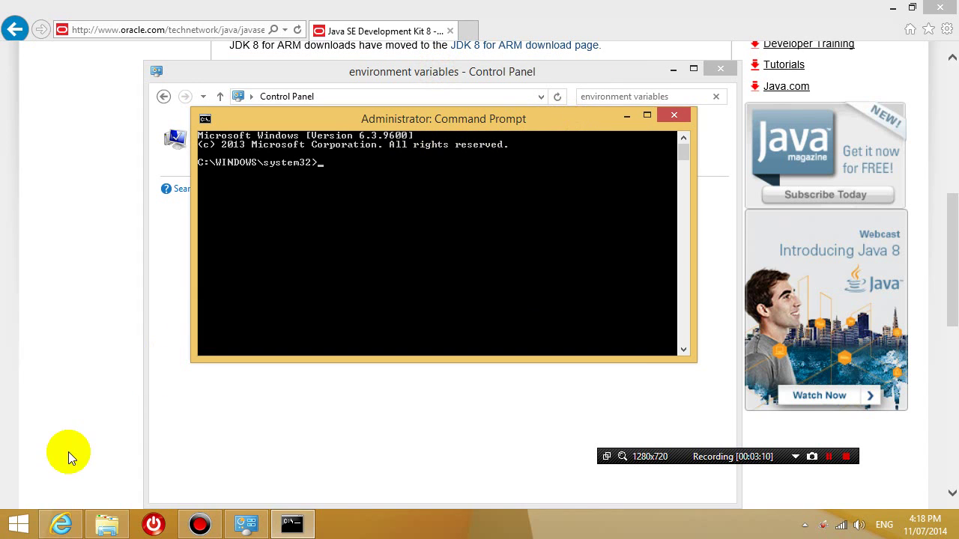
# - Bring up and dismiss the Run dialog, then make the administrator console active
pyautogui.rightClick(18, 525)
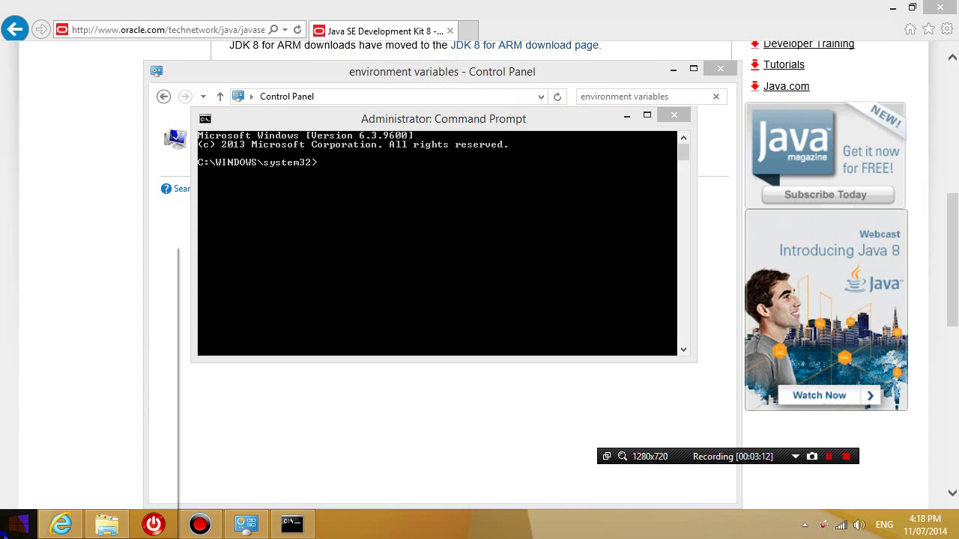
pyautogui.click(36, 490)
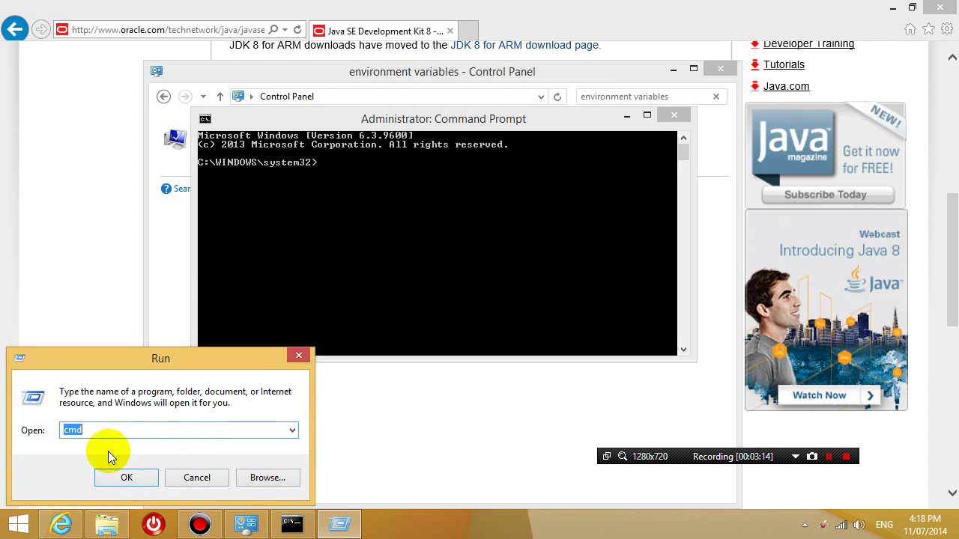
pyautogui.click(215, 480)
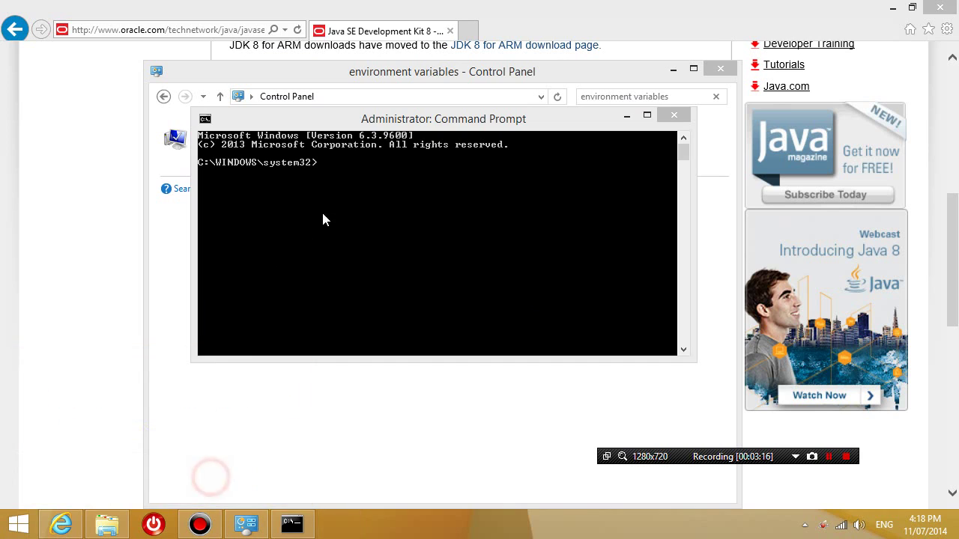
pyautogui.click(332, 199)
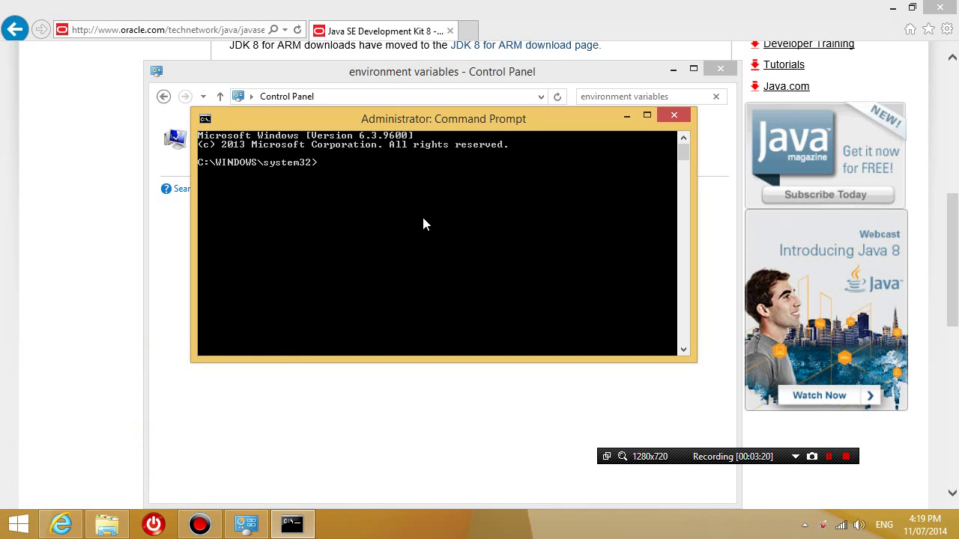
# - Run javac and scroll through its printed usage and options list
pyautogui.write('javac')
pyautogui.press('Return')
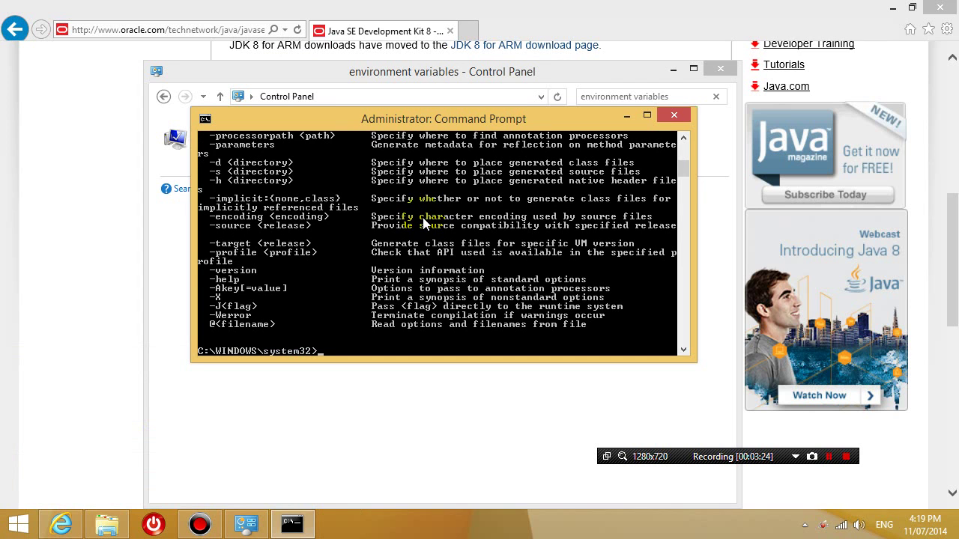
pyautogui.click(688, 168)
pyautogui.moveTo(688, 168); pyautogui.dragTo(684, 141)
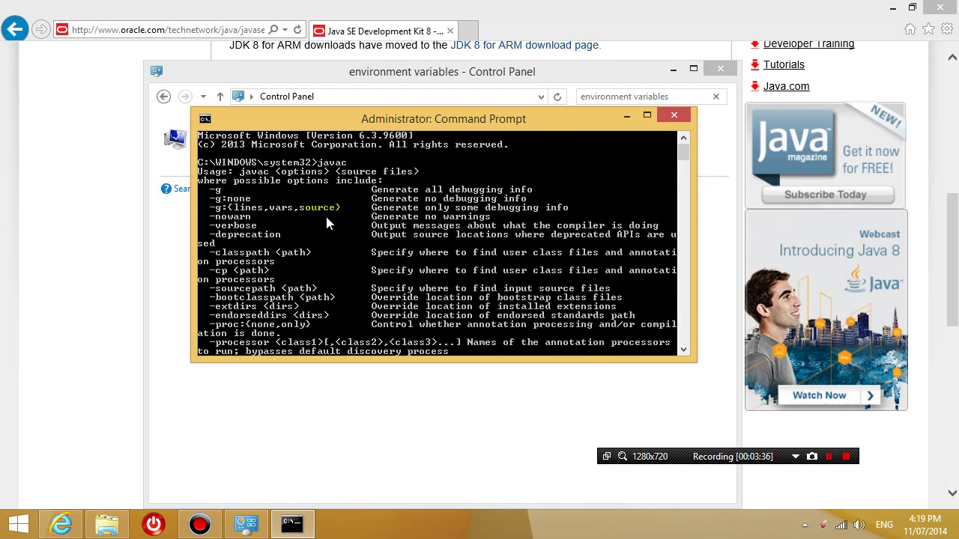
pyautogui.scroll(-10, 326, 222)
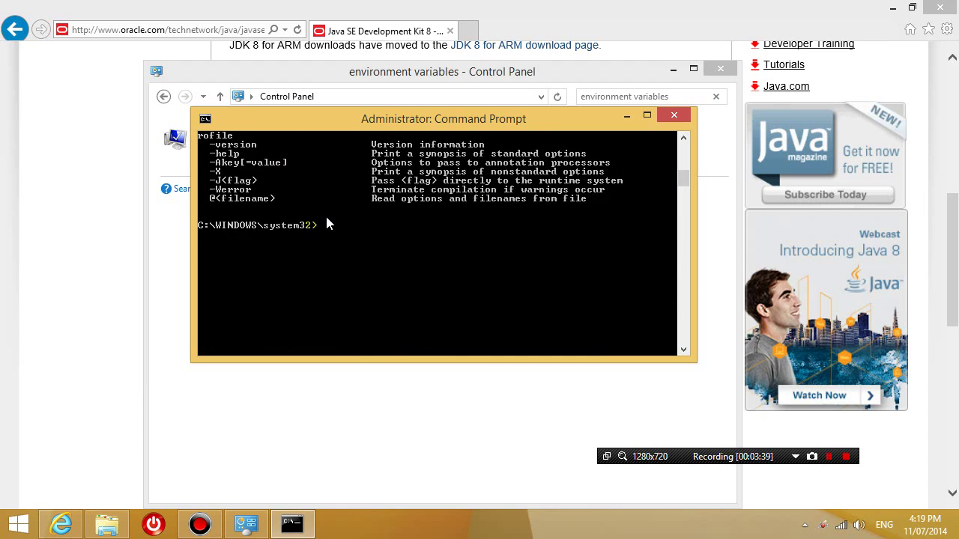